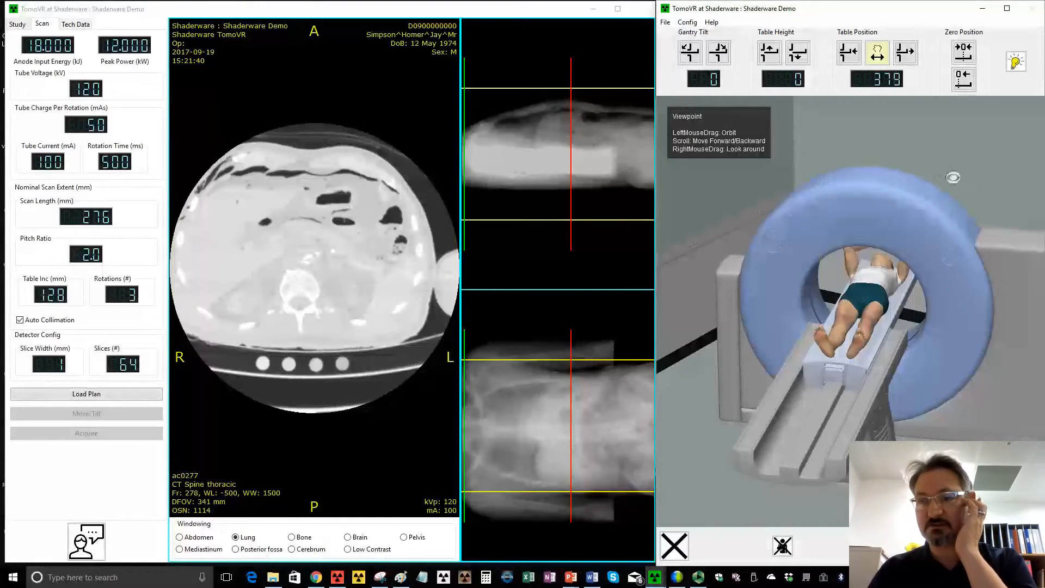
- Examine the CT gantry, table and patient in the 3D room from different viewpoints
drag(952, 176, 960, 177)
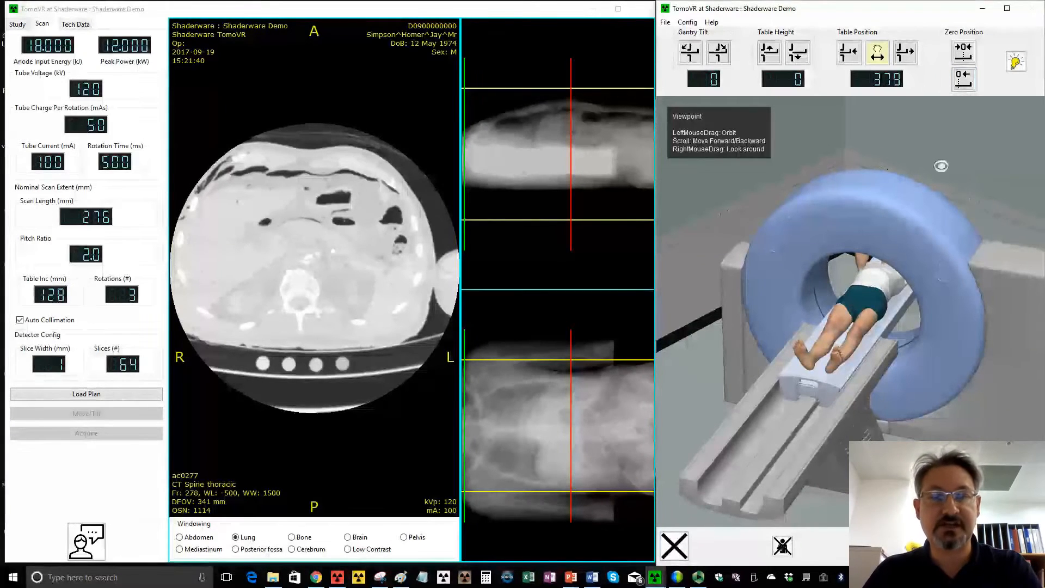
drag(940, 168, 973, 139)
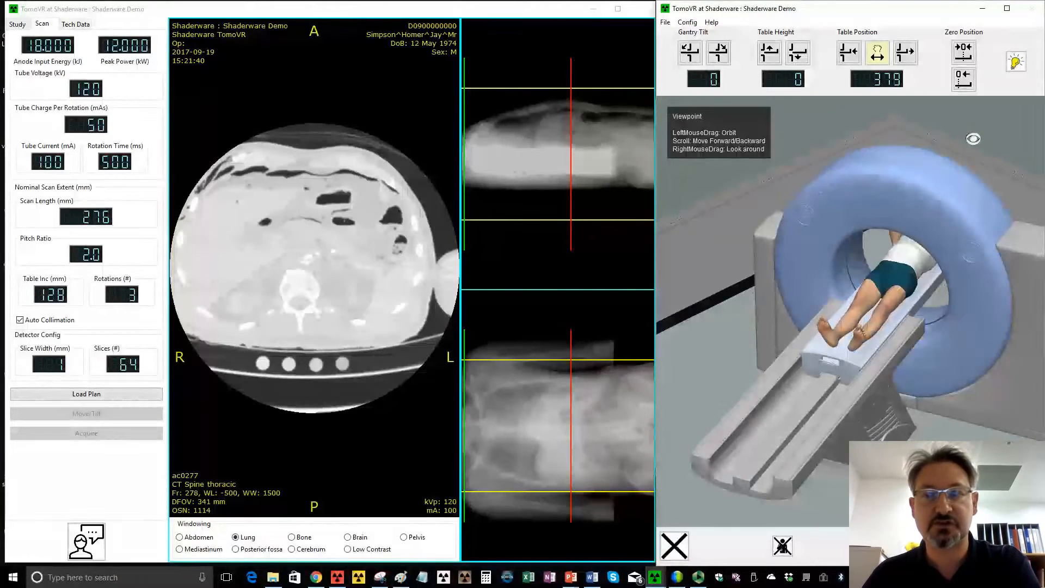
scroll(998, 166, down, 5)
scroll(999, 167, up, 6)
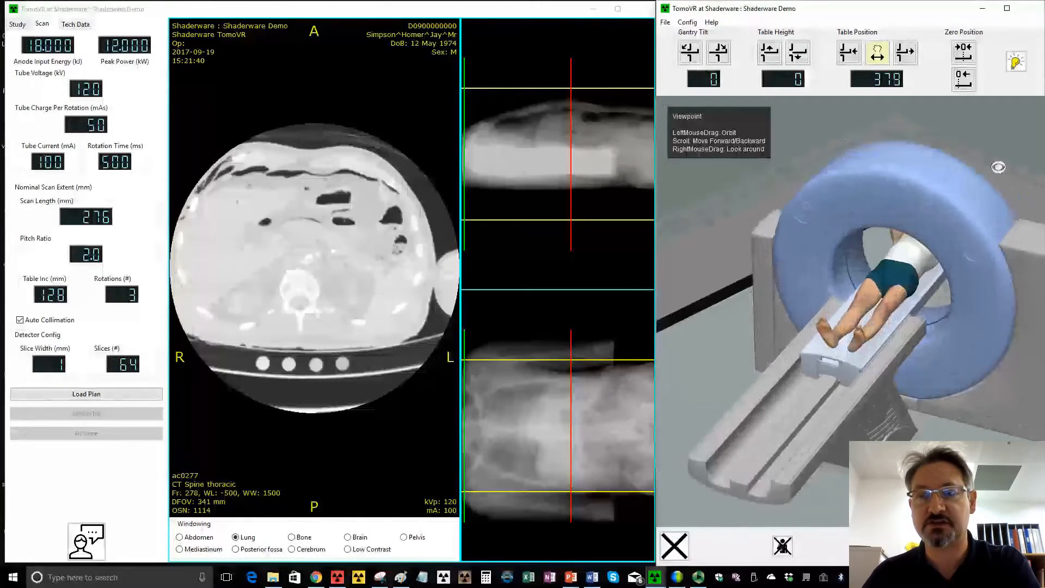
scroll(1013, 156, up, 2)
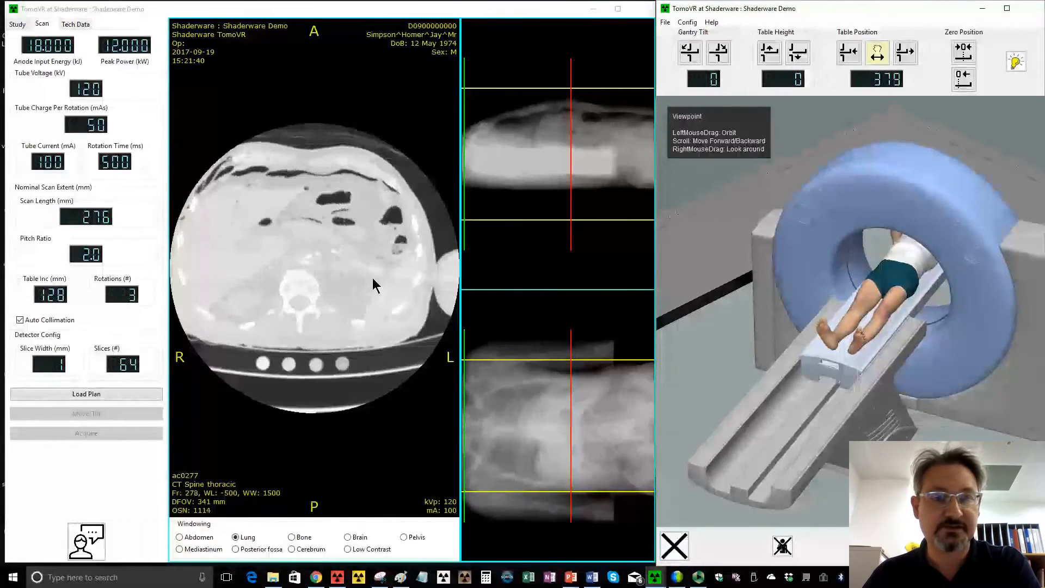
- Browse the axial lung-window slices from the upper abdomen through the chest up to the lung apices
scroll(372, 276, up, 20)
scroll(372, 276, up, 20)
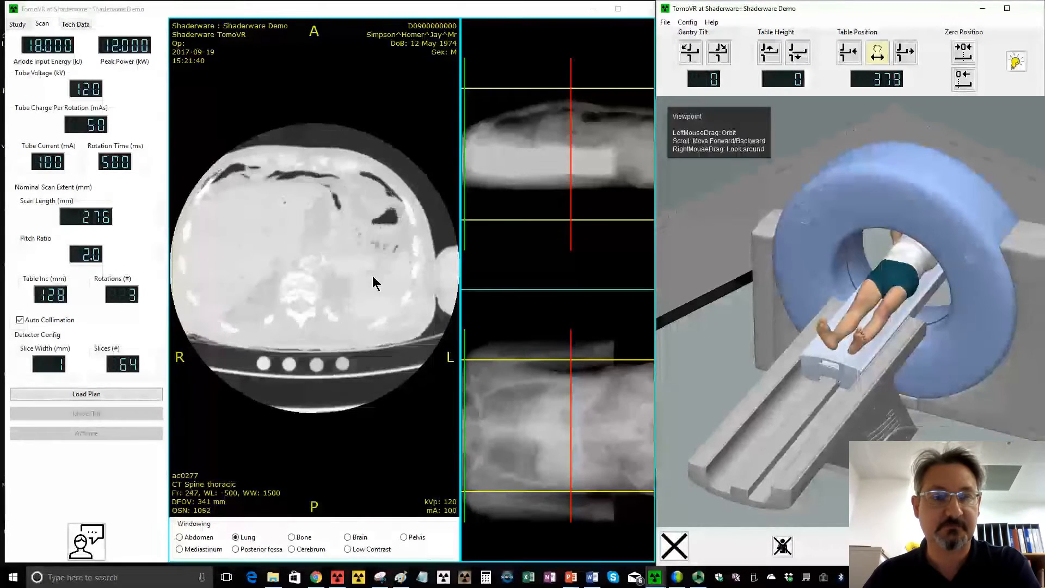
scroll(371, 277, up, 20)
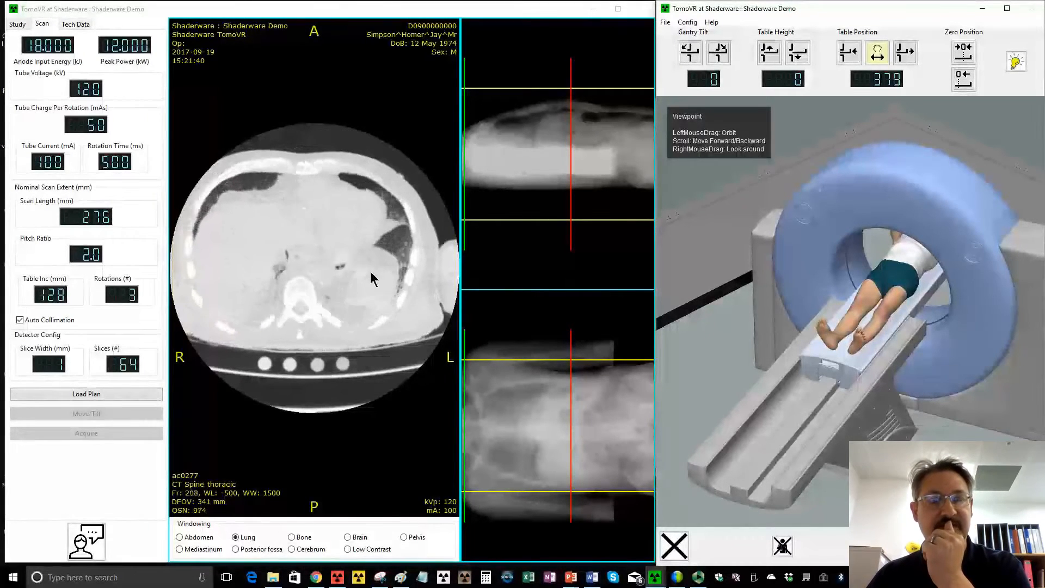
scroll(371, 278, up, 20)
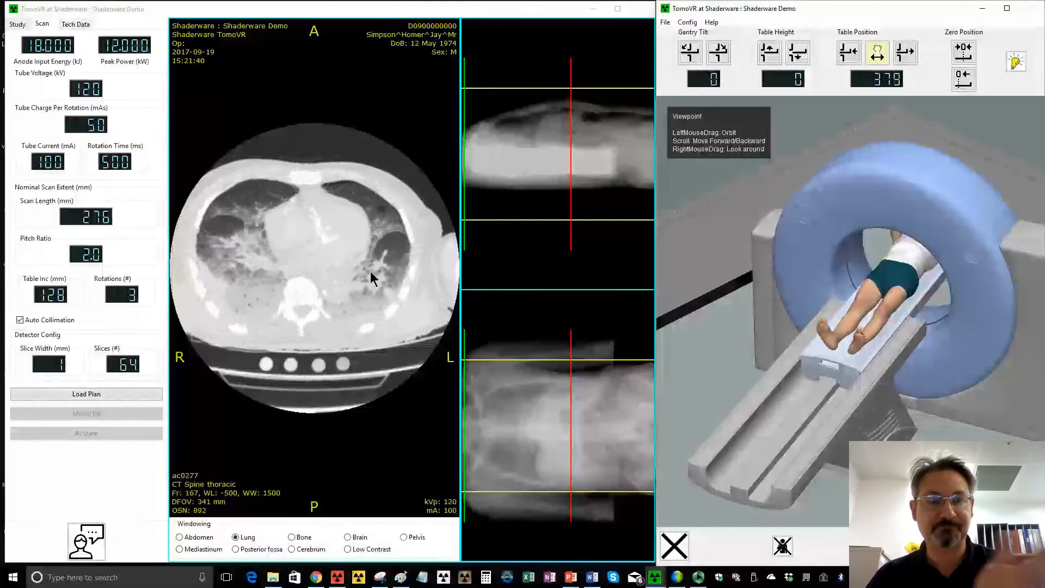
scroll(370, 274, up, 20)
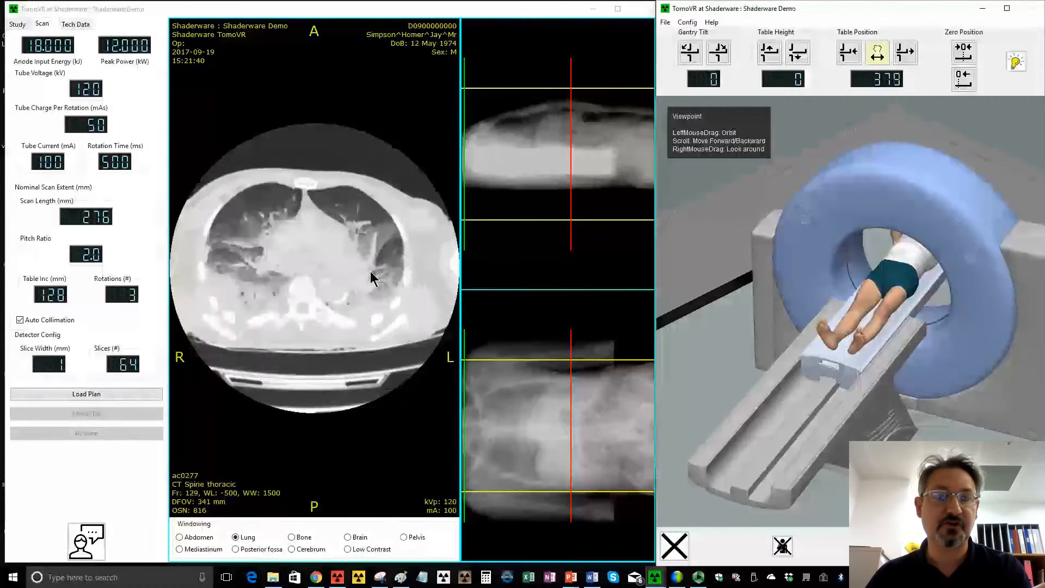
scroll(264, 194, up, 4)
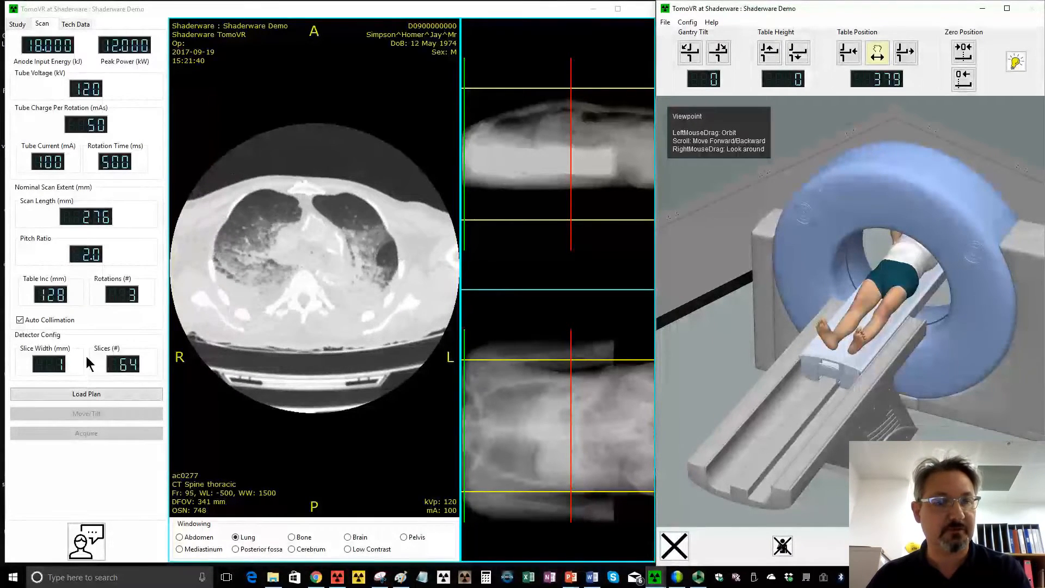
scroll(302, 277, up, 20)
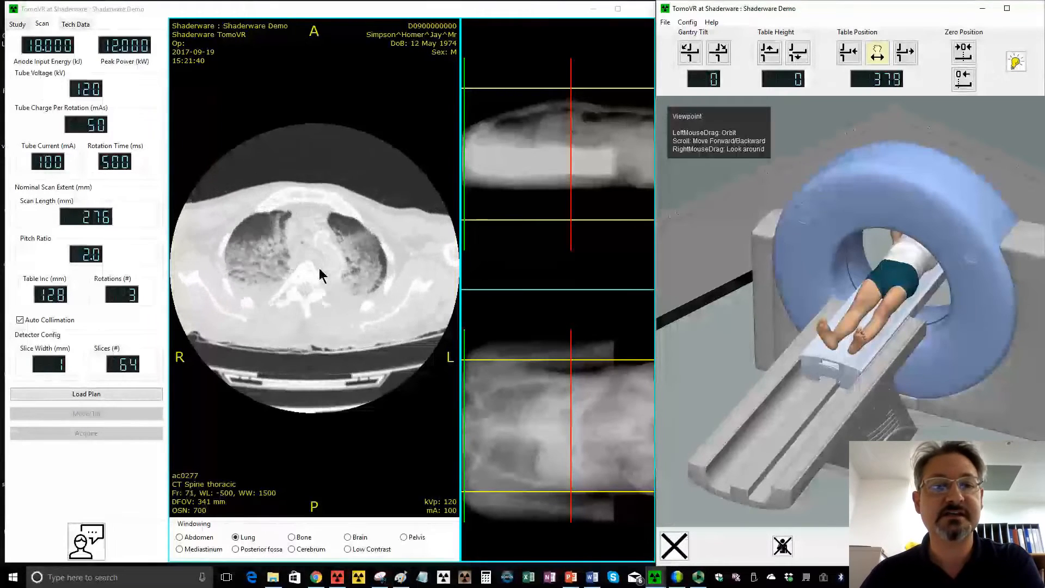
scroll(319, 268, up, 11)
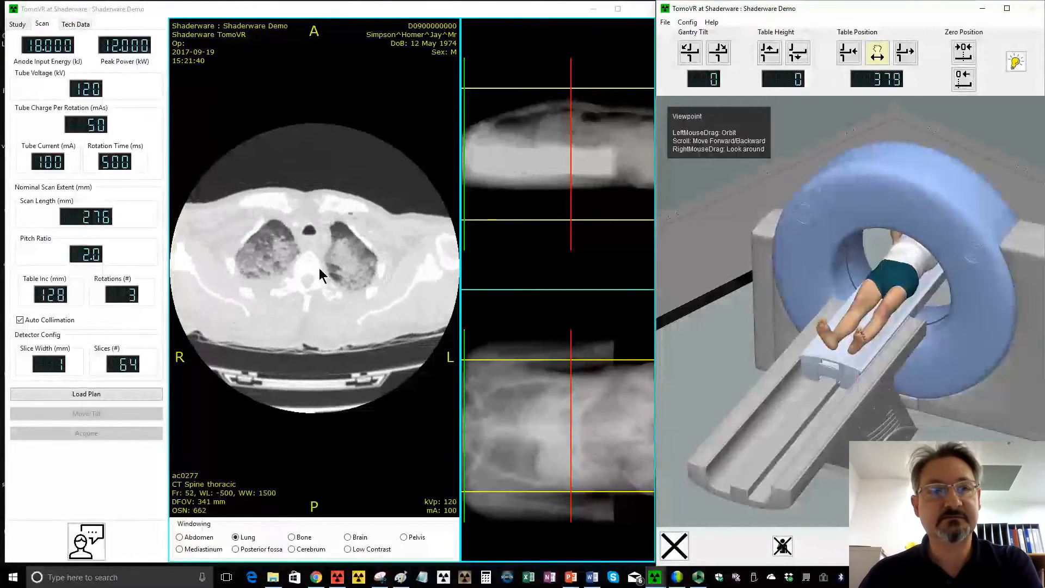
- Review the scan's technical dose data, the uppermost chest slices, and the study and scan settings
click(75, 24)
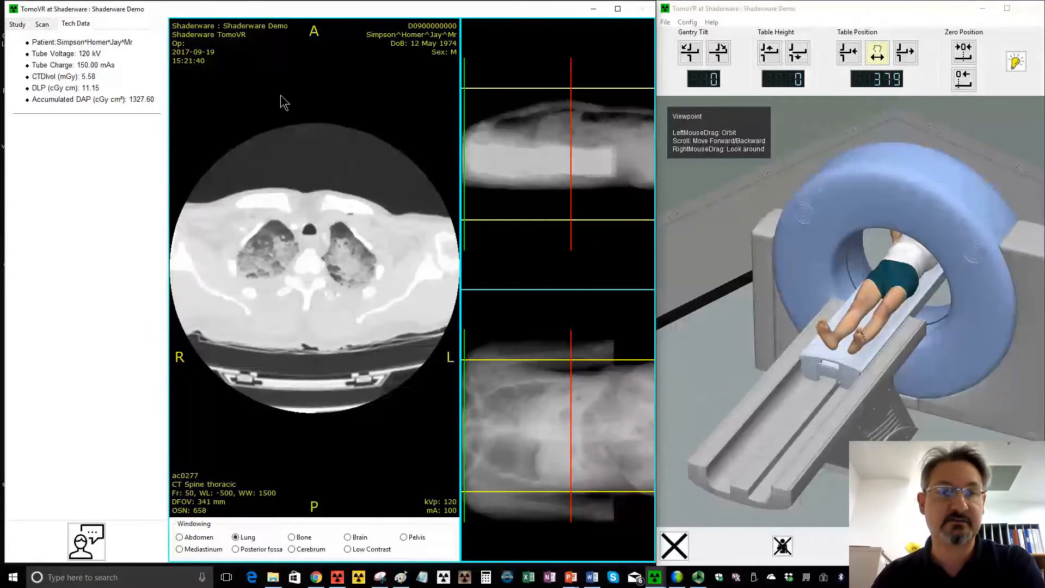
scroll(301, 97, up, 5)
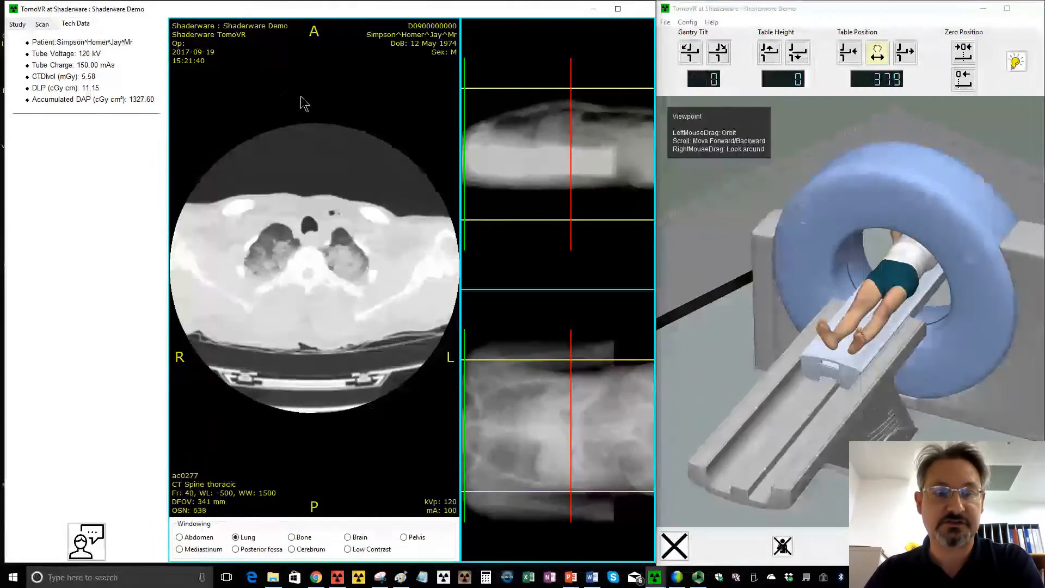
scroll(300, 104, up, 3)
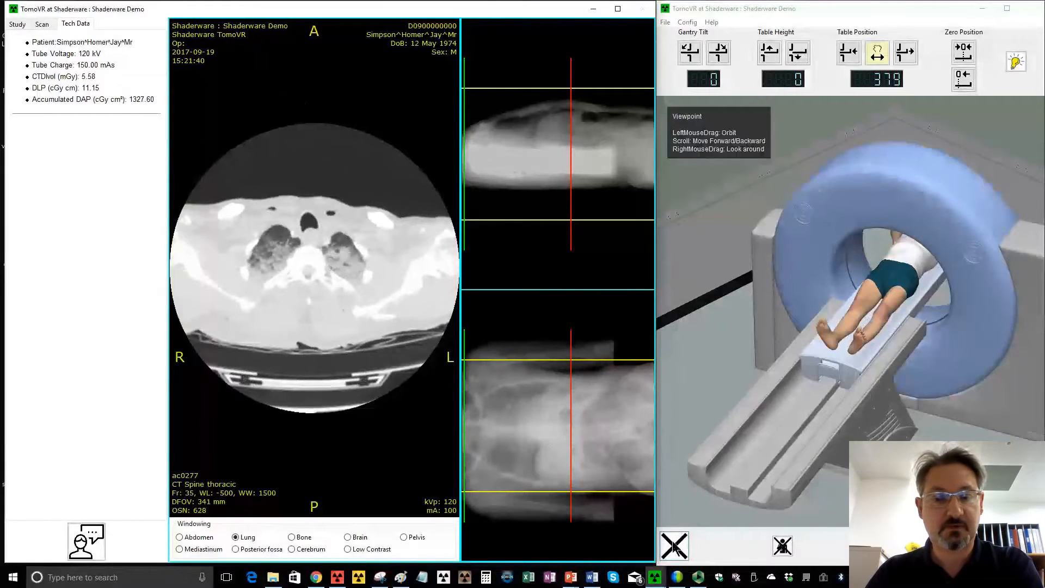
click(87, 545)
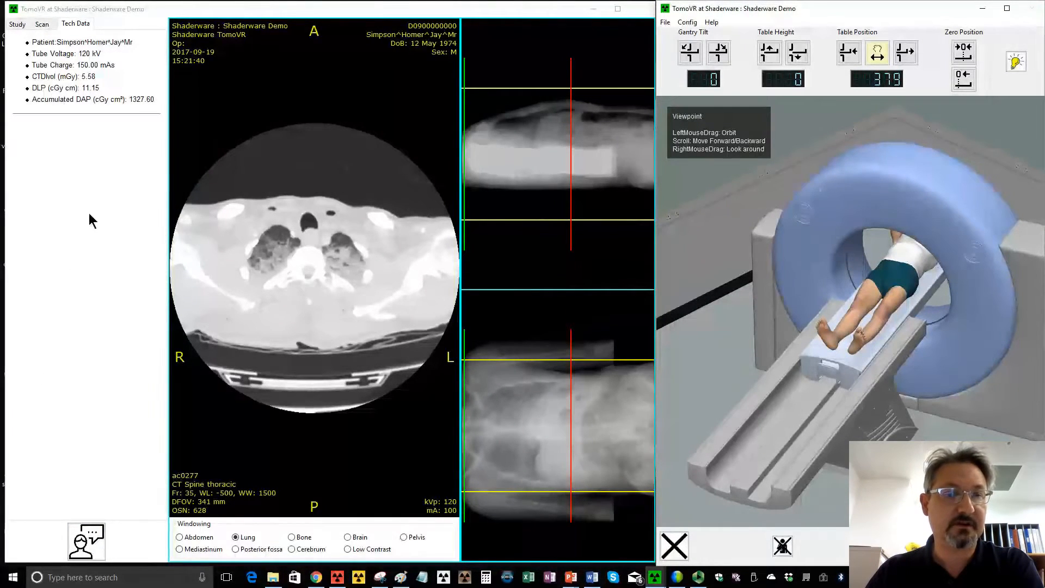
click(26, 25)
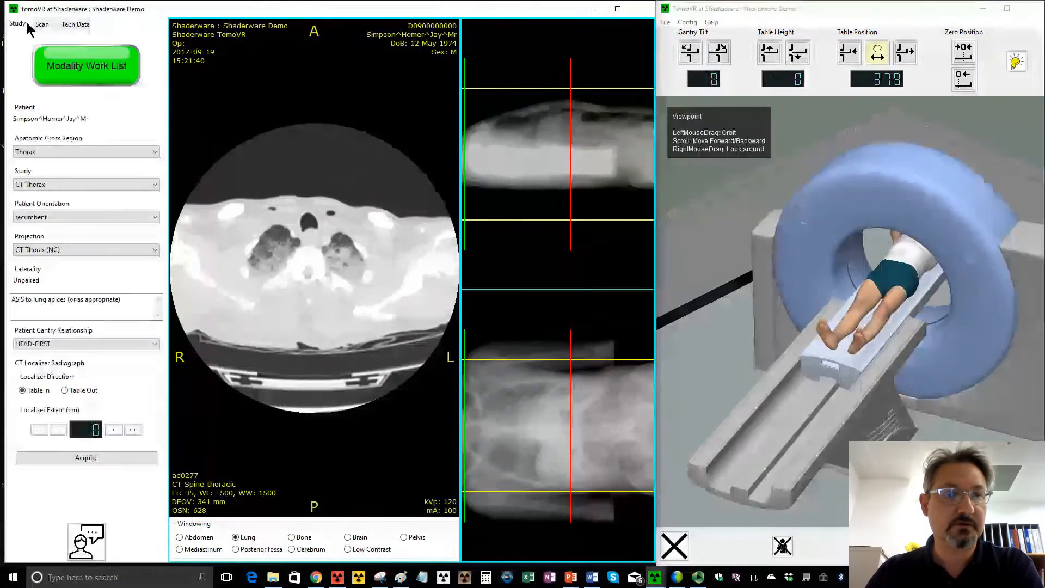
click(41, 24)
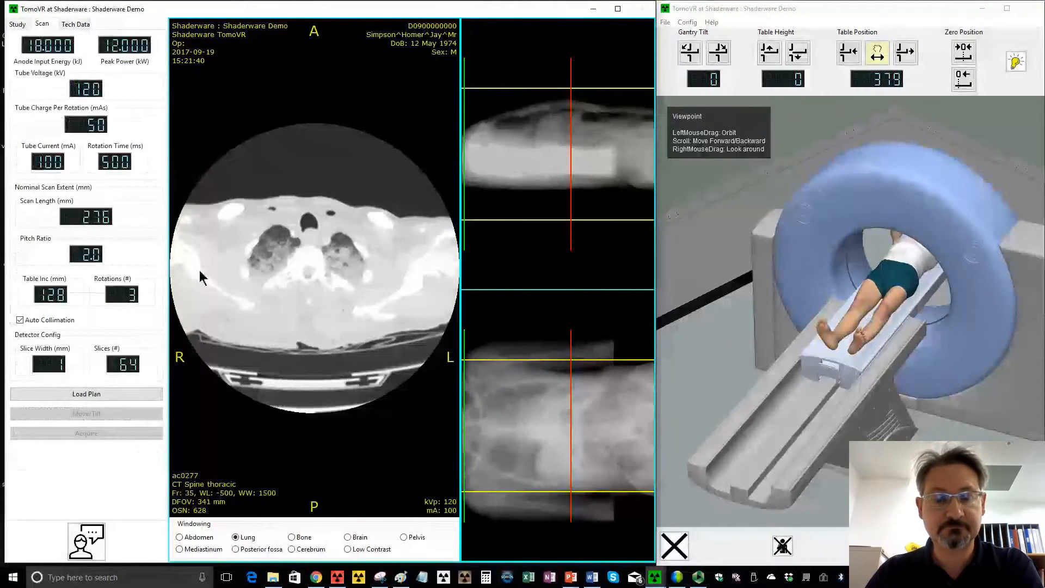
- Widen the area showing the two localizer radiographs, with the gantry and patient kept in view in the 3D room
click(776, 65)
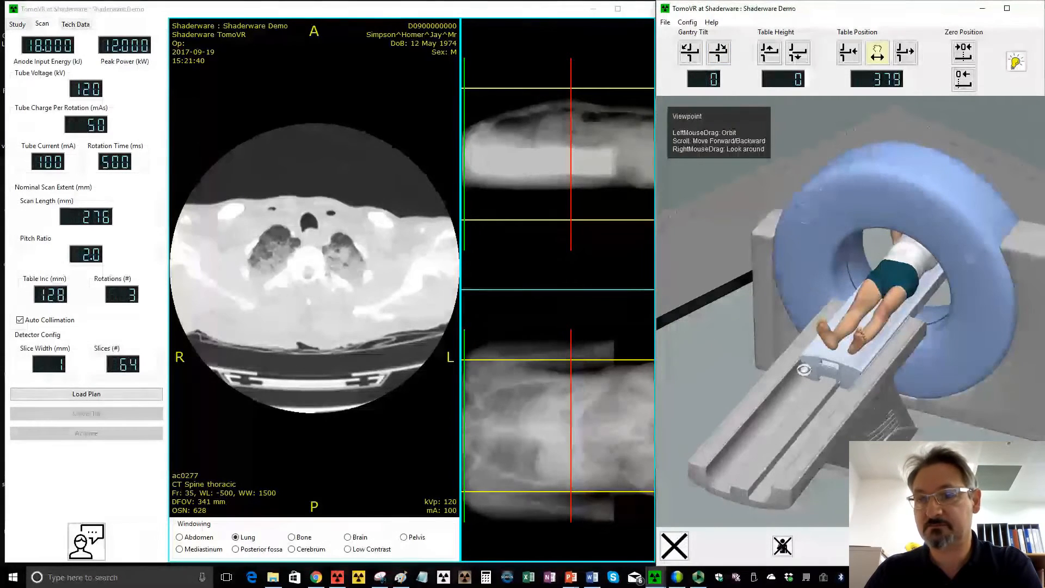
drag(942, 414, 935, 444)
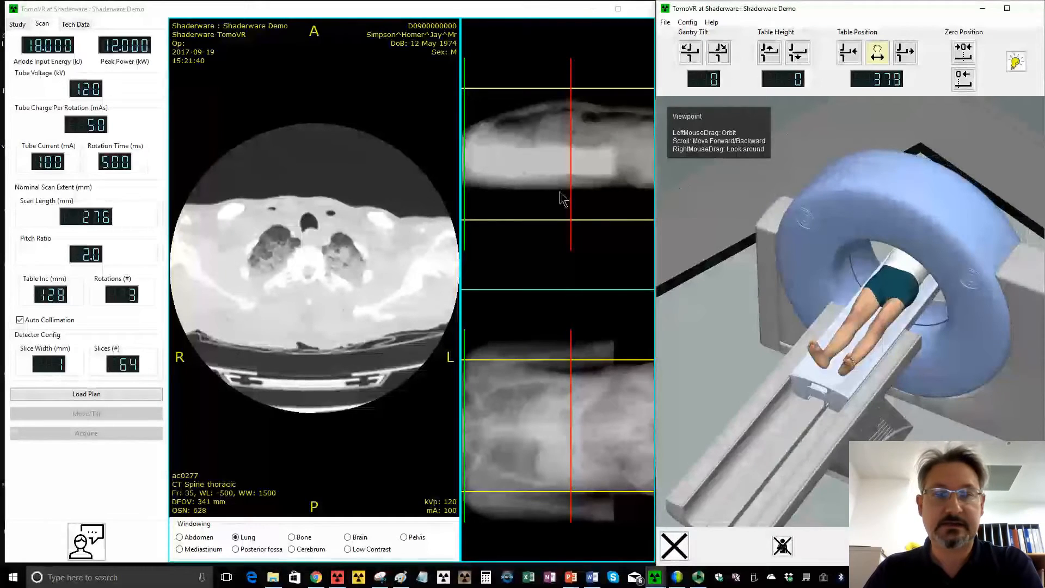
drag(662, 196, 759, 280)
click(725, 225)
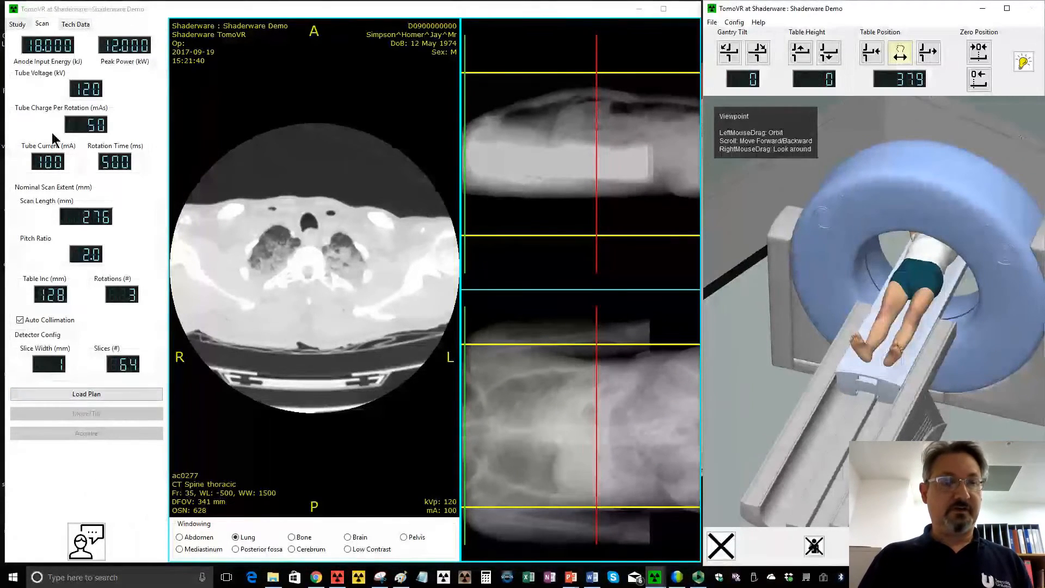
- Check the current modality work list request, dismiss the list without a selection, and review the upper chest slices
click(16, 24)
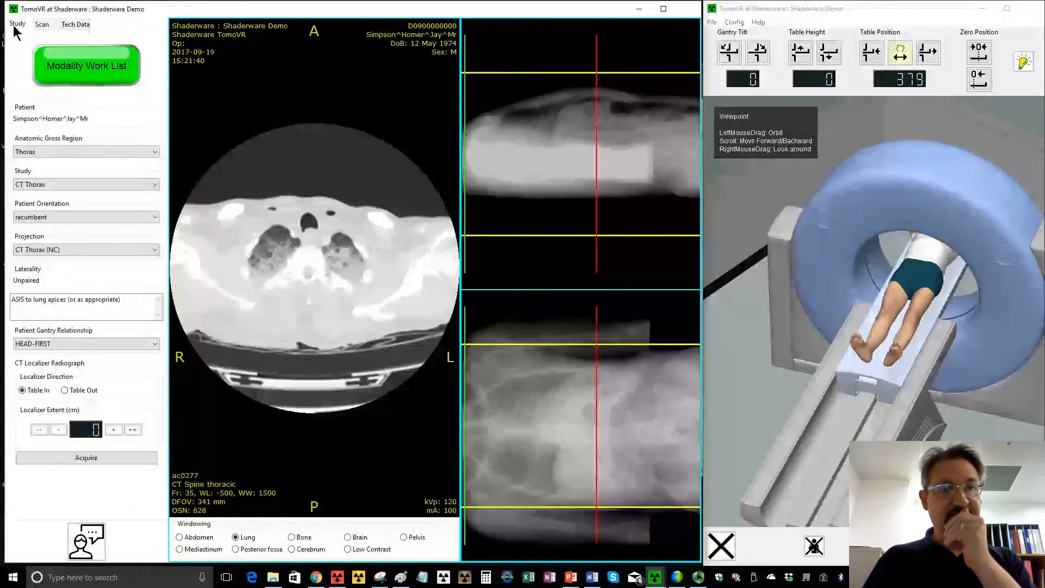
click(69, 70)
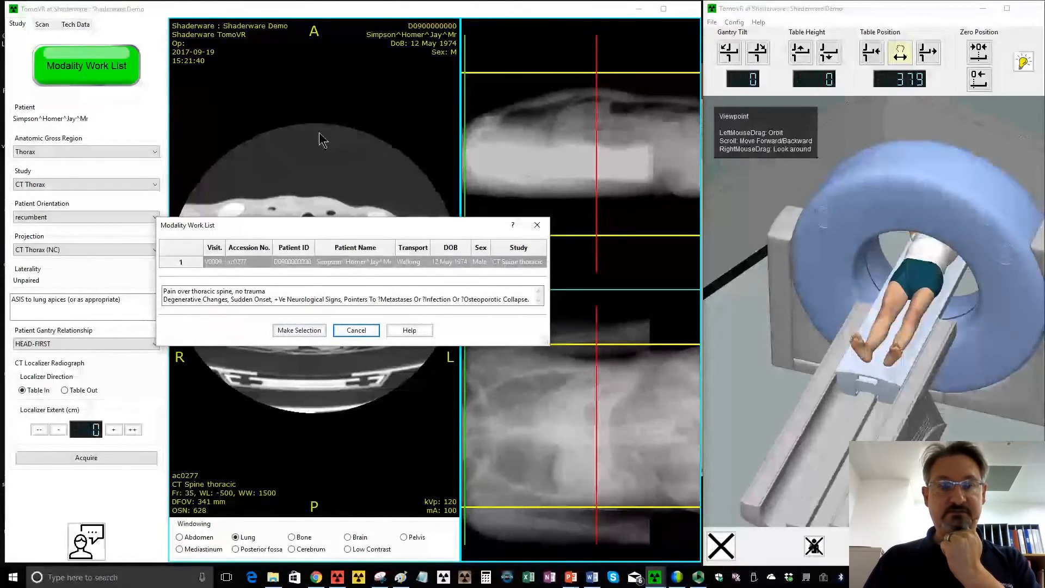
click(356, 330)
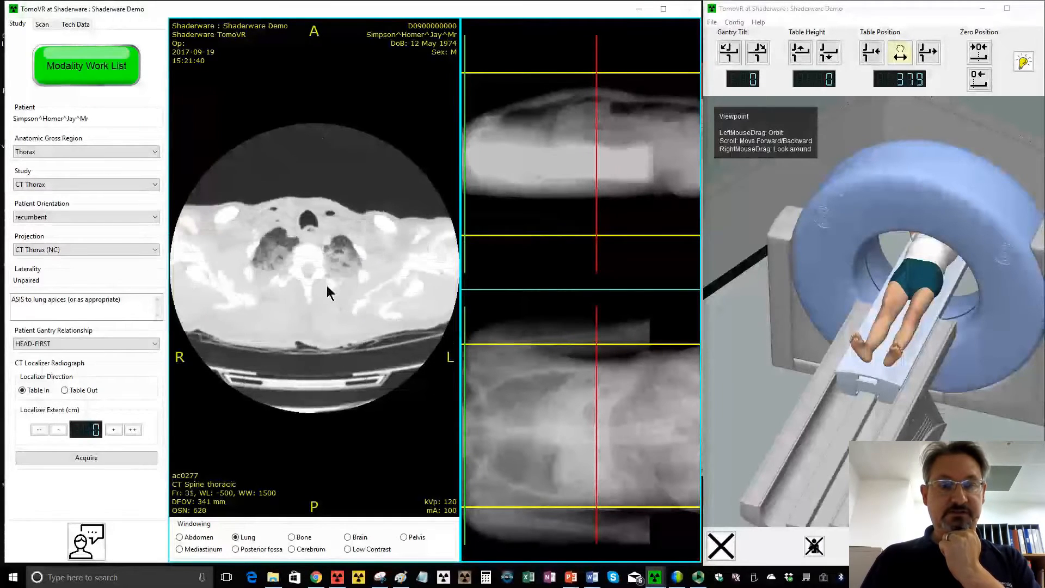
scroll(326, 280, down, 20)
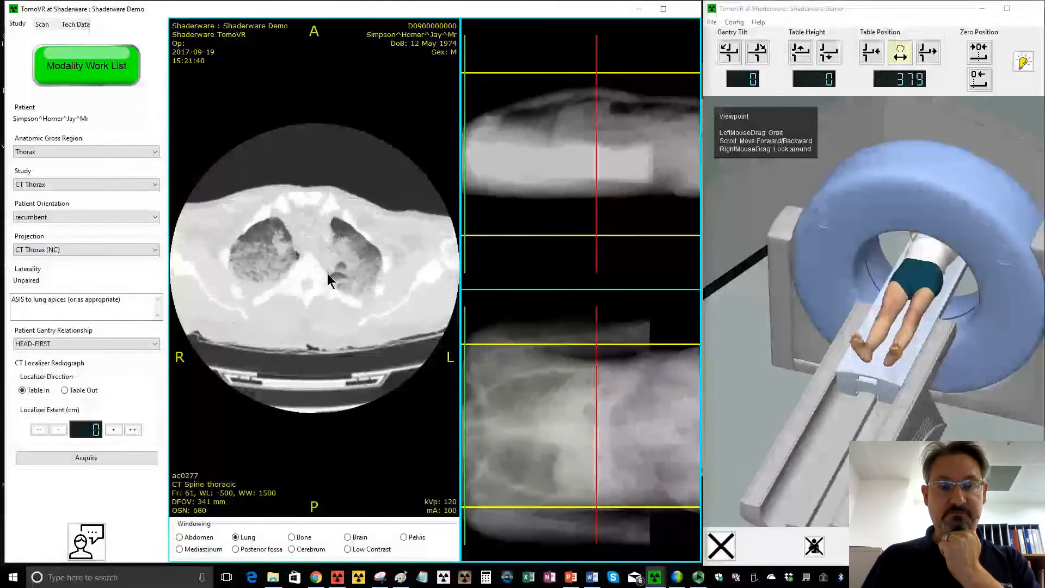
scroll(325, 264, down, 15)
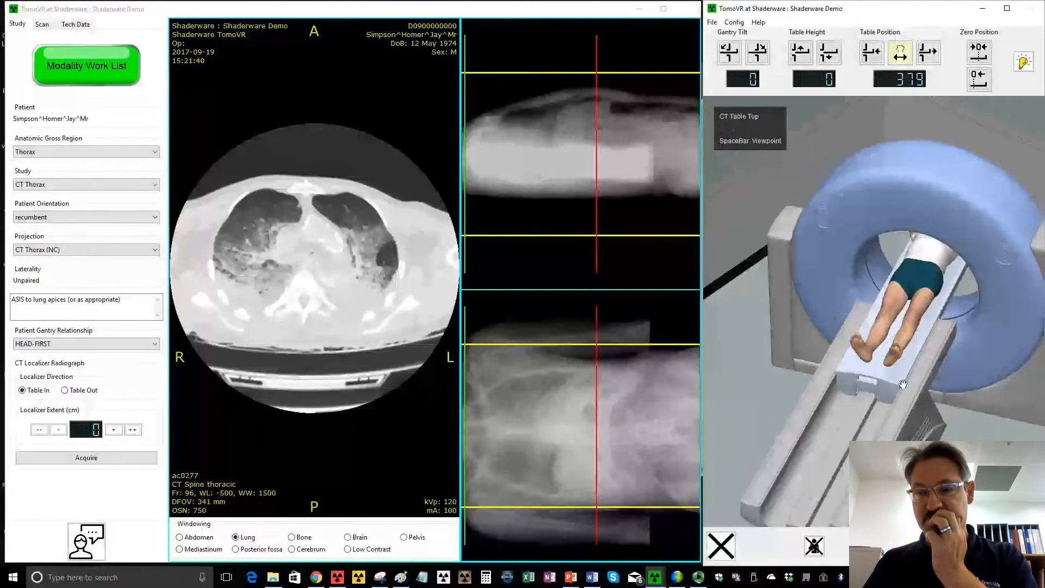
- Slide the CT table out of the gantry to position -895 and lower it to height -160
drag(903, 384, 847, 504)
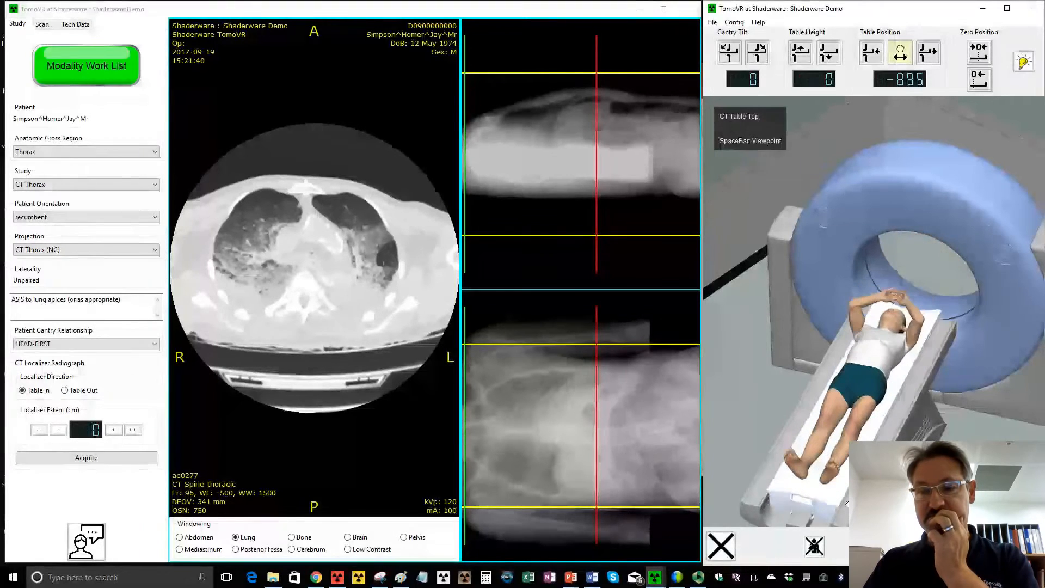
drag(969, 484, 860, 430)
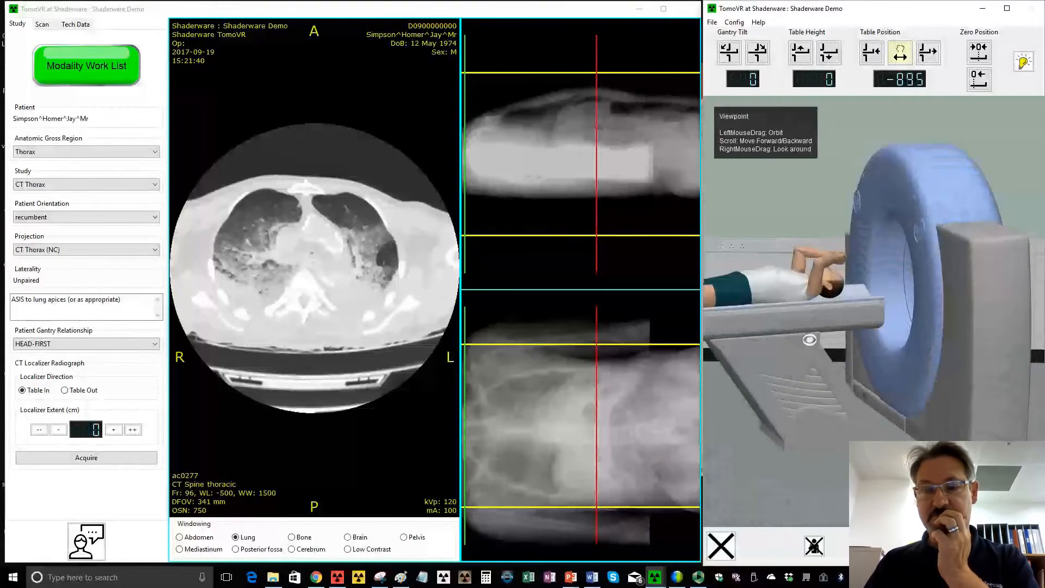
click(827, 56)
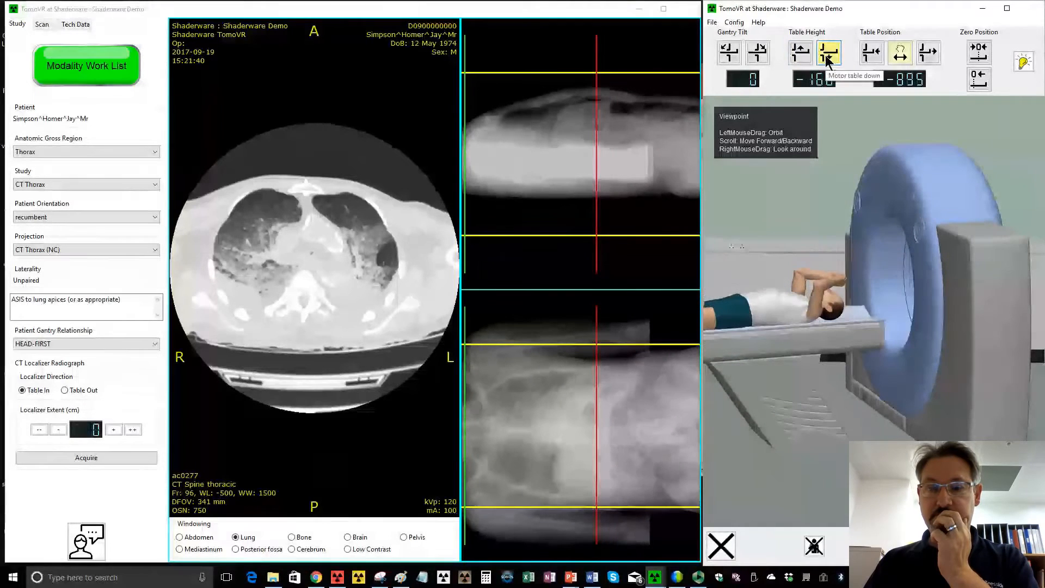
- Bring the patient's raised arms down to their sides on the lowered table
click(848, 287)
key(space)
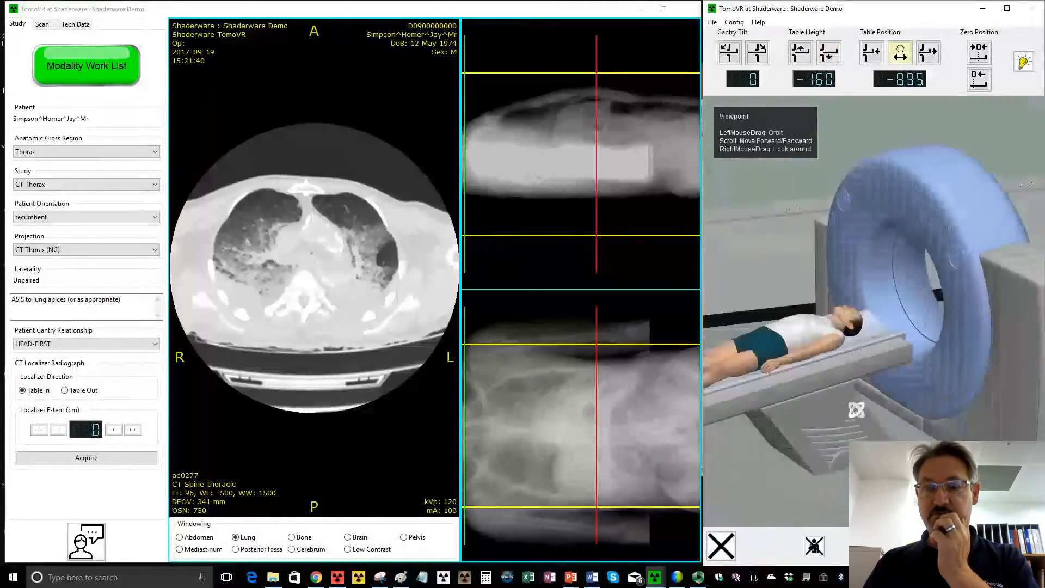
scroll(867, 423, down, 4)
right_drag(867, 423, 923, 427)
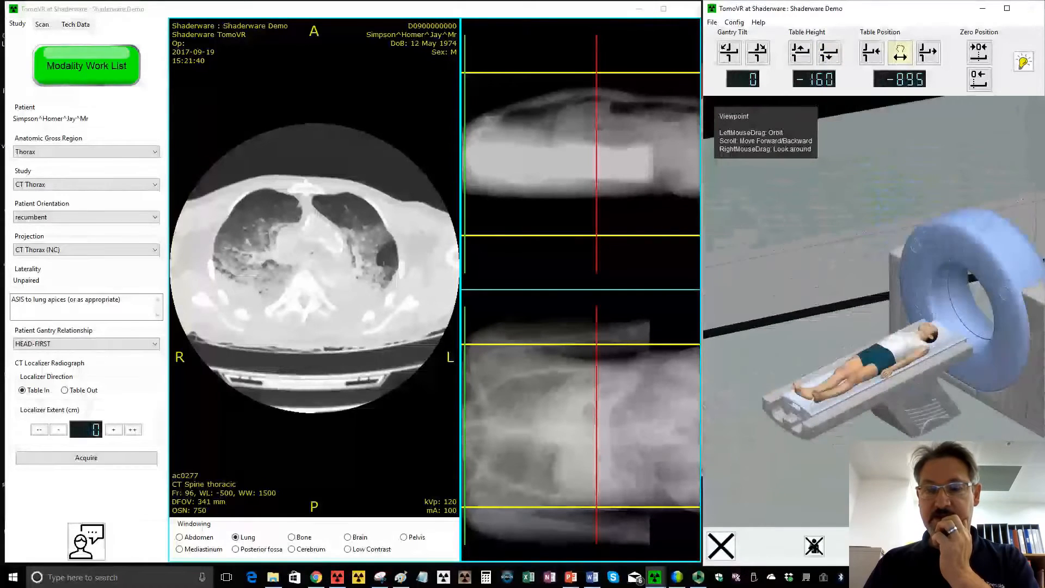
- Get the patient off the table, with the table withdrawn to position -982, and dismiss the patient from the scanner room
drag(883, 357, 918, 438)
drag(847, 404, 834, 410)
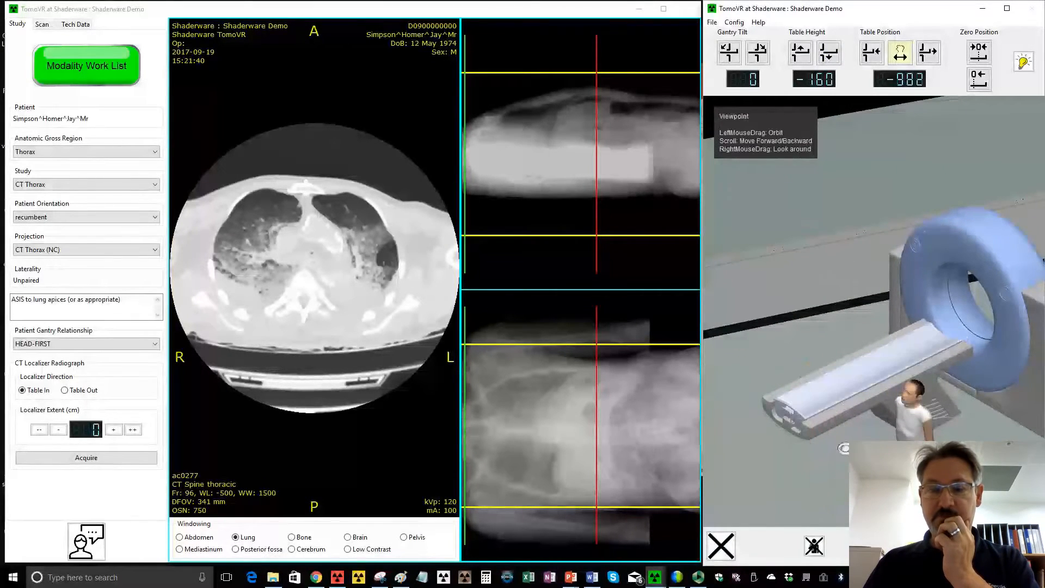
drag(736, 402, 749, 402)
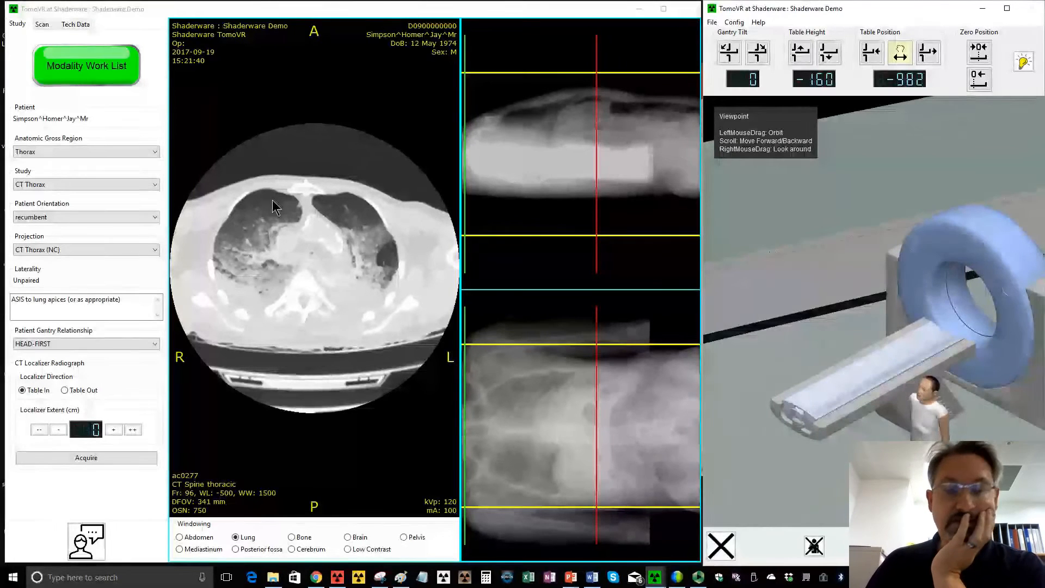
click(812, 553)
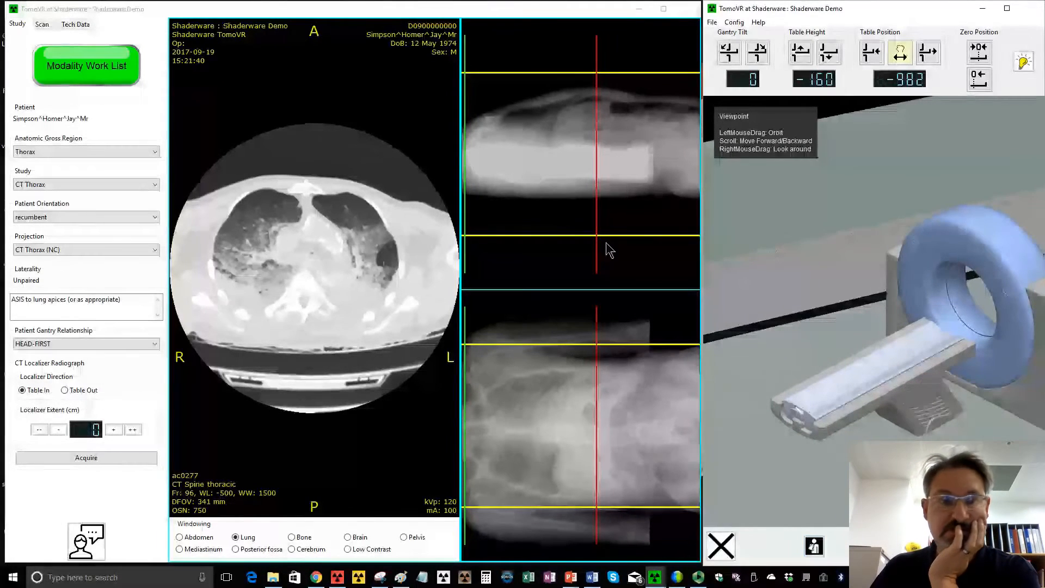
- Load the CT Pelvis request from session 1 of the modality work list and set the projection to CT Localiser (Pelvis)
click(64, 71)
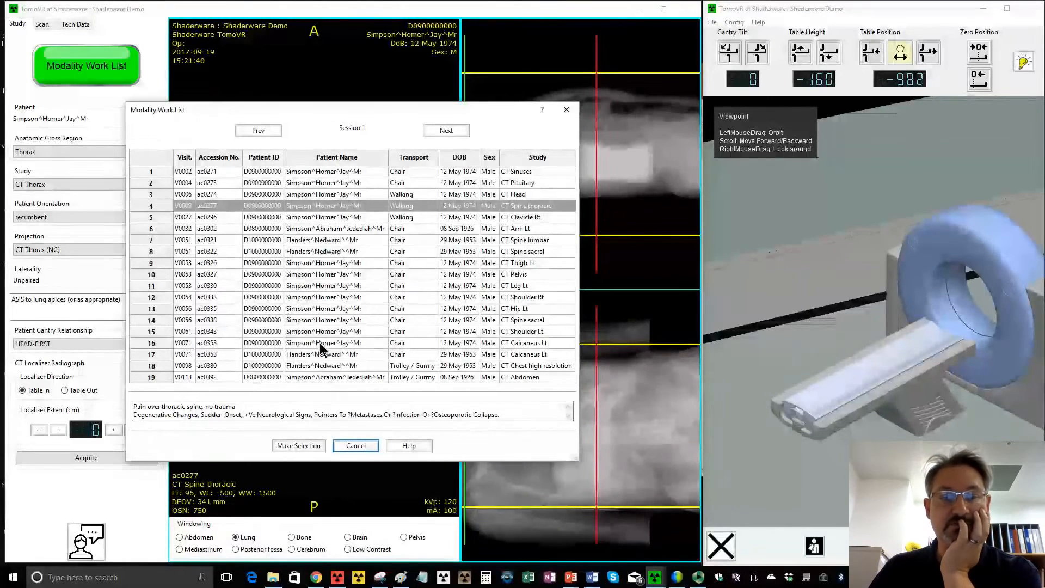
click(516, 334)
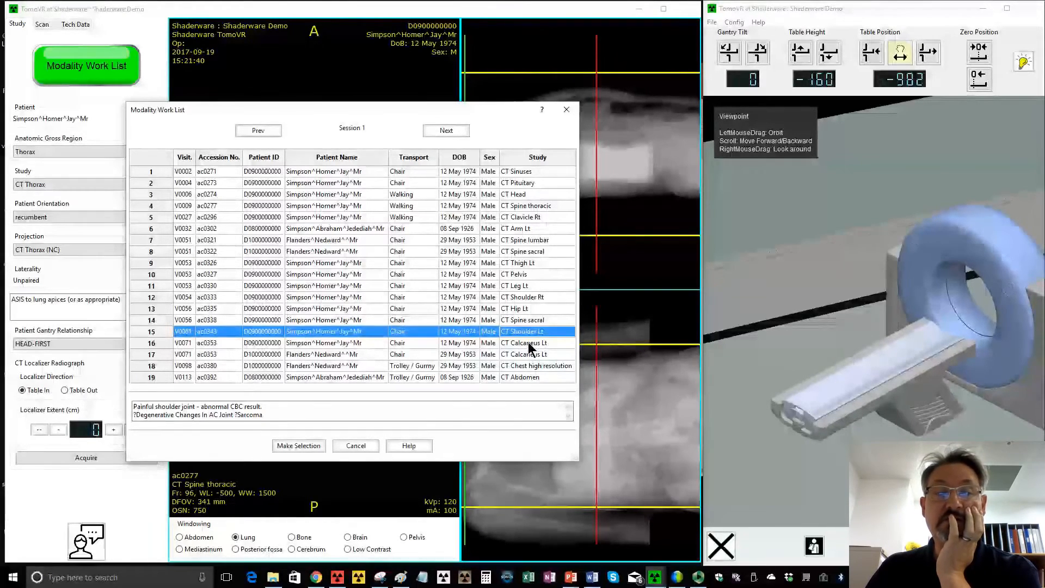
click(508, 279)
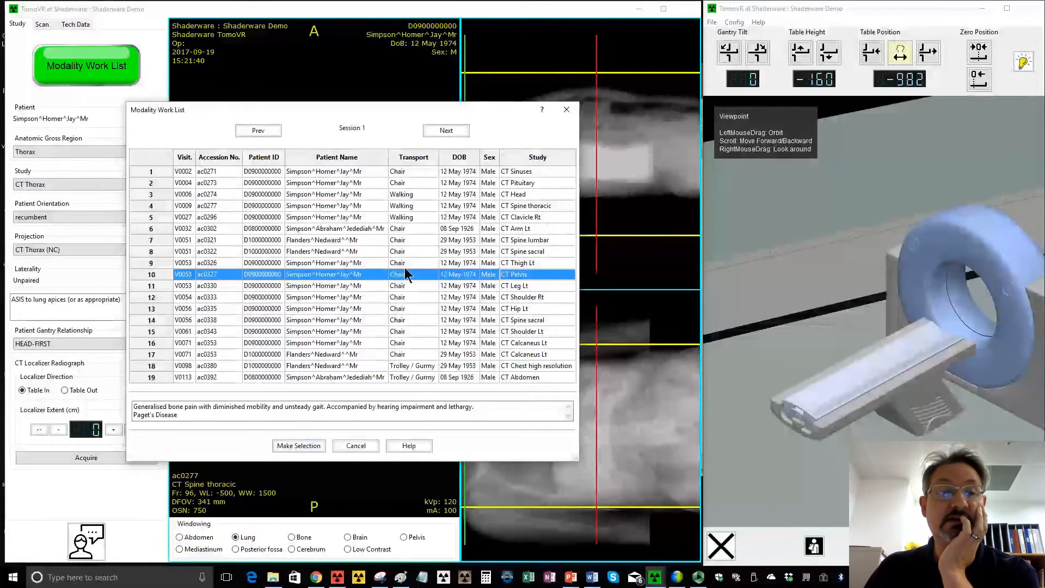
click(302, 446)
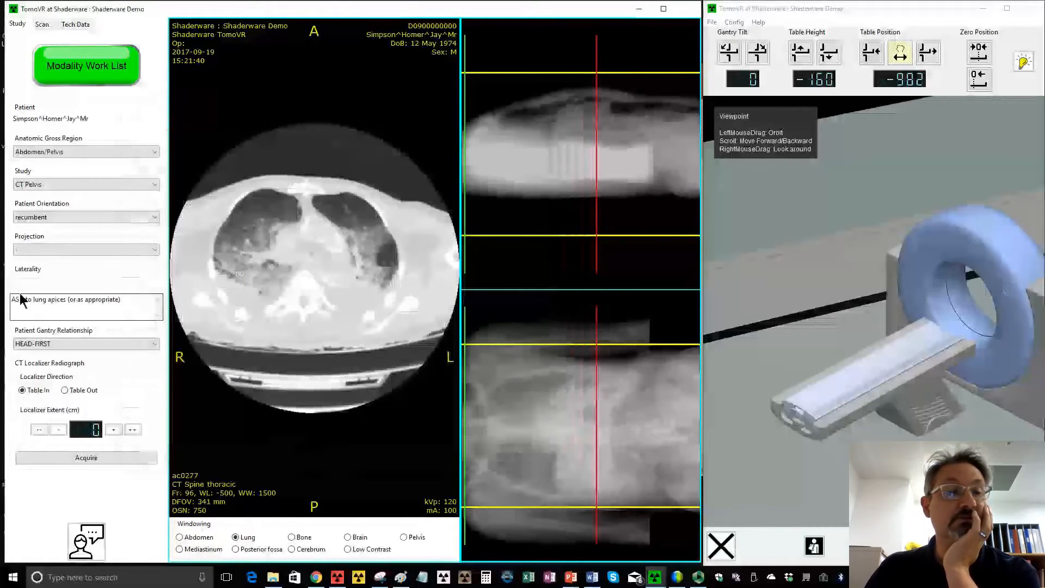
click(41, 251)
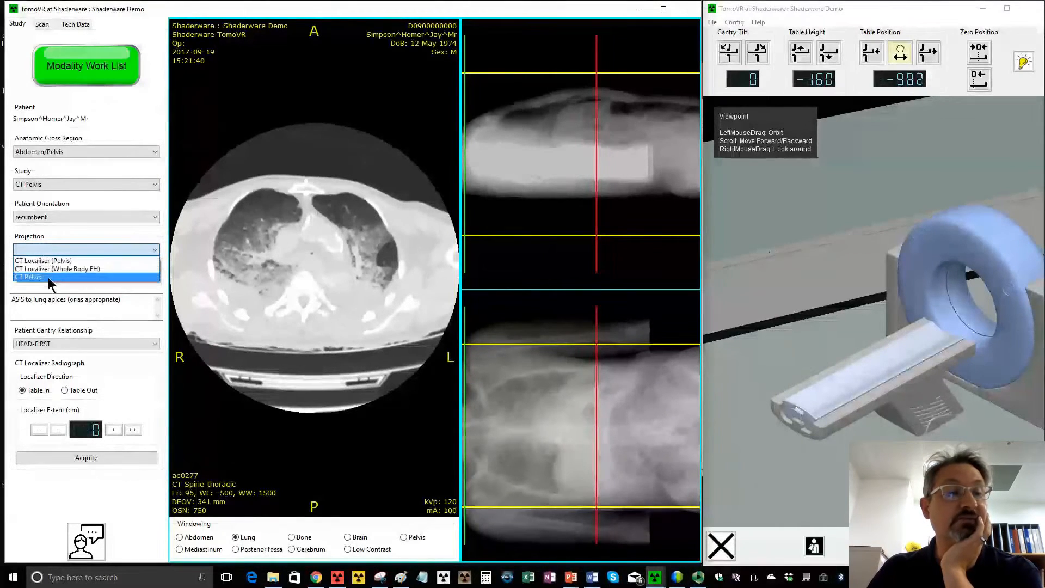
click(49, 260)
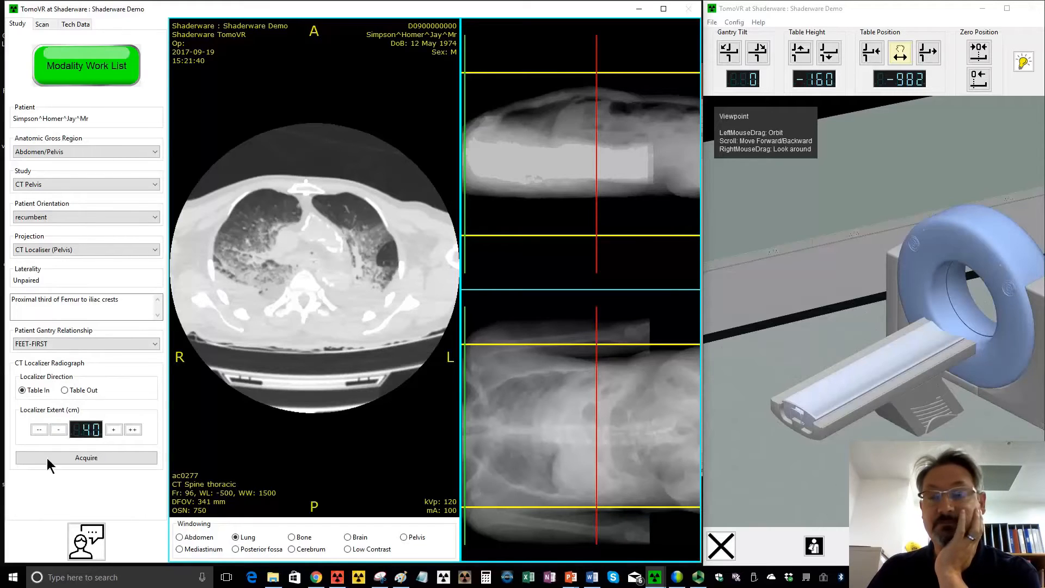
- Bring the patient into the scanner room and lay them supine on the table, feet-first towards the gantry
drag(806, 305, 844, 306)
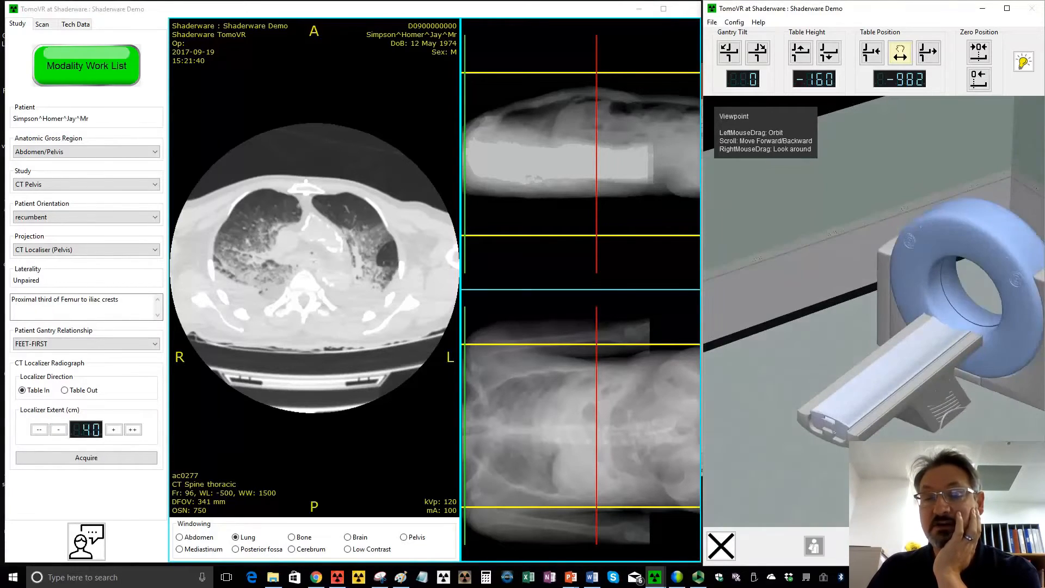
click(815, 546)
scroll(874, 311, down, 4)
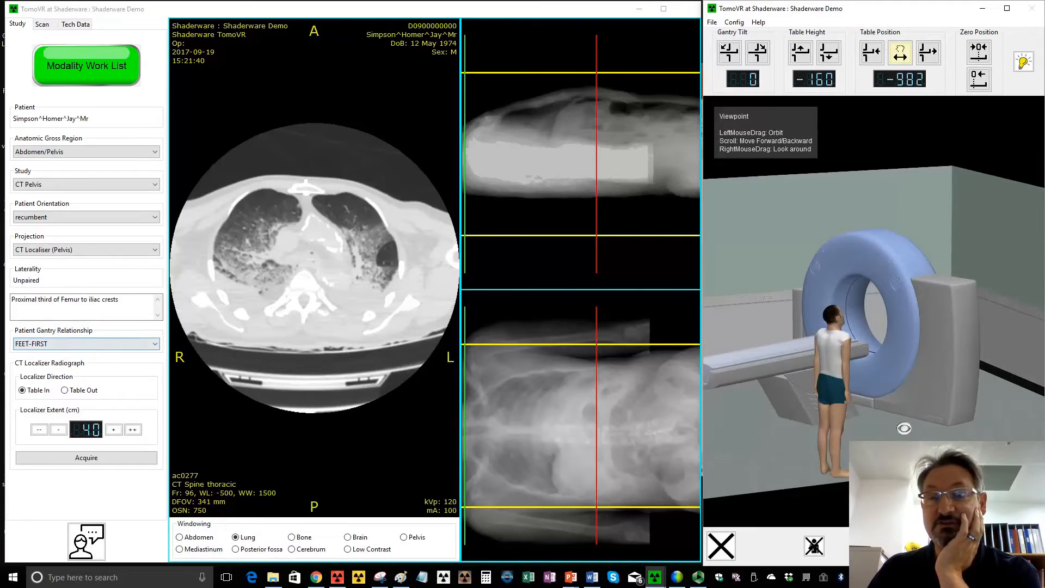
drag(904, 428, 711, 375)
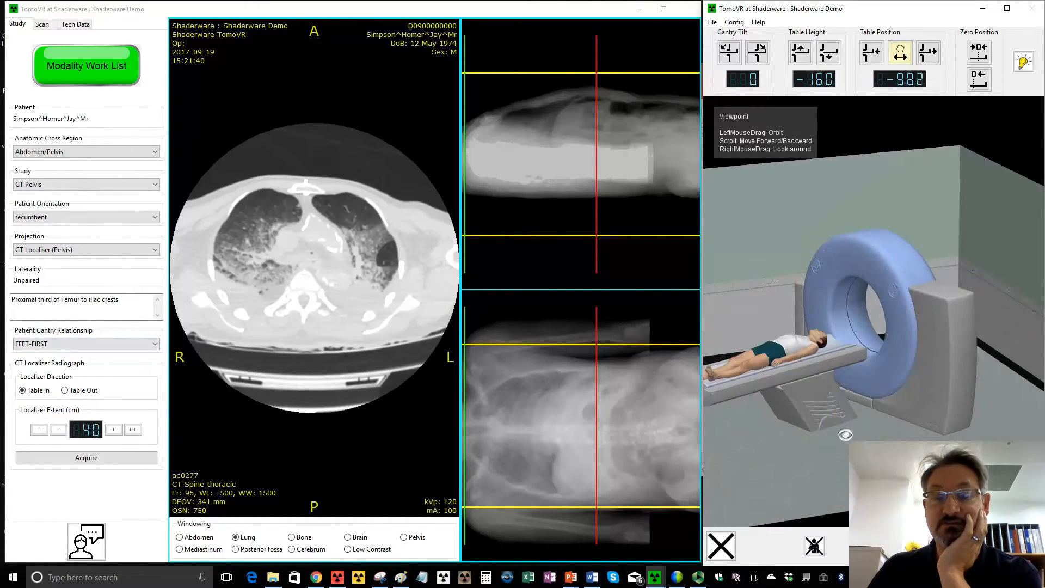
drag(906, 451, 765, 422)
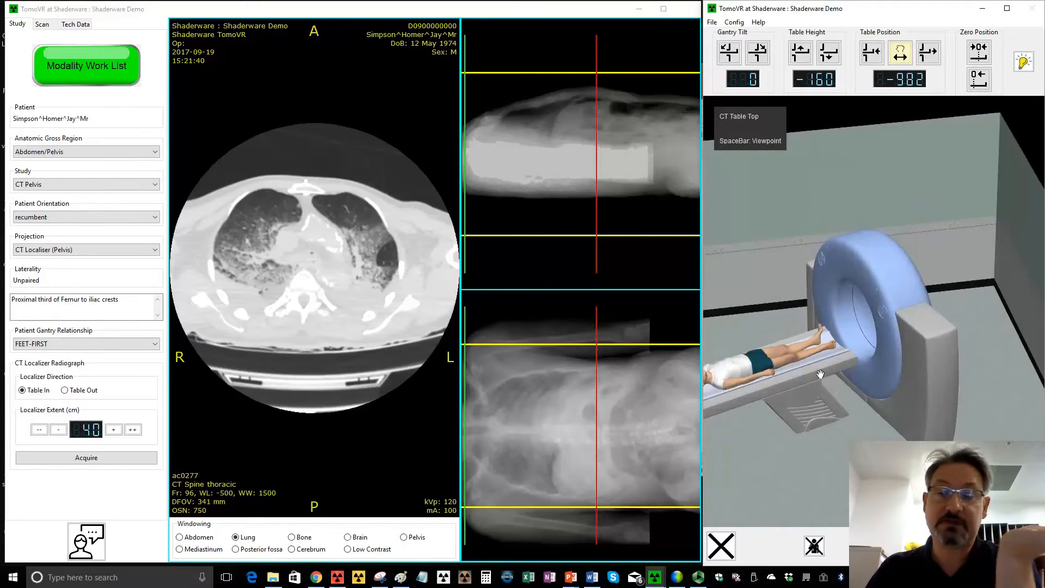
- Slide the tabletop with the patient towards the gantry to table position -154
scroll(825, 388, up, 3)
scroll(825, 388, up, 3)
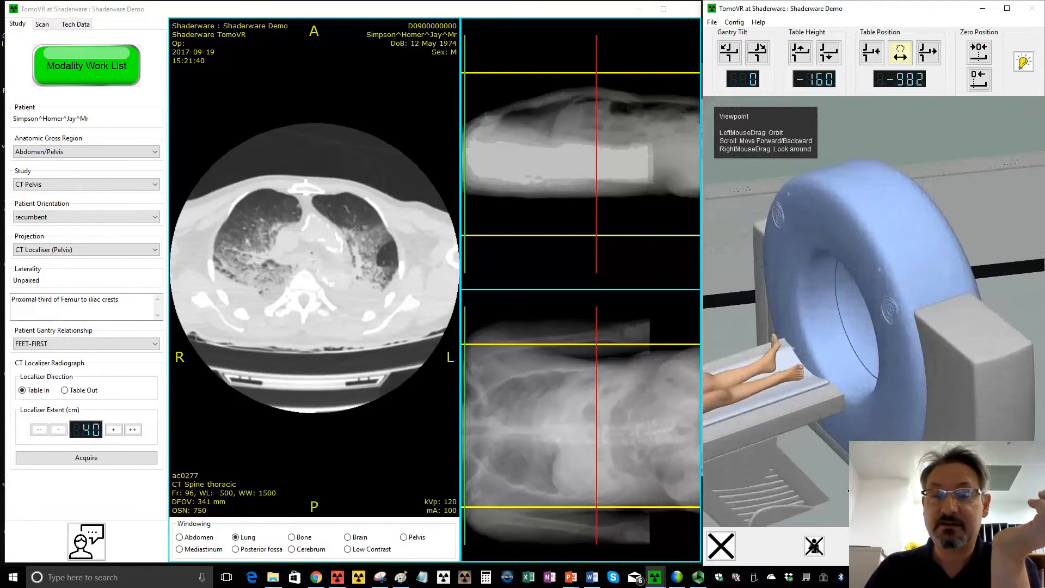
drag(854, 490, 950, 482)
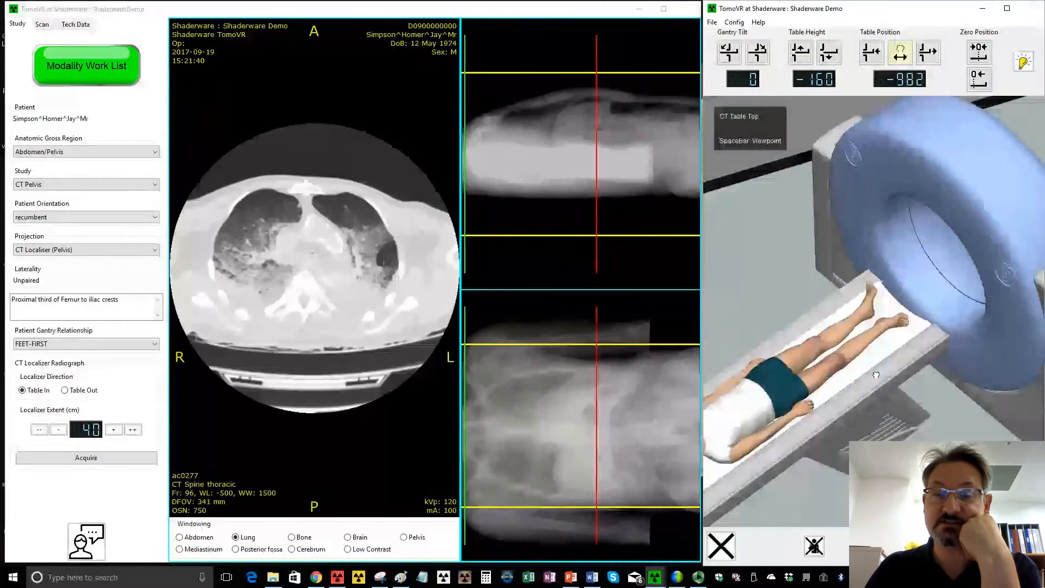
drag(876, 375, 966, 294)
drag(953, 482, 978, 398)
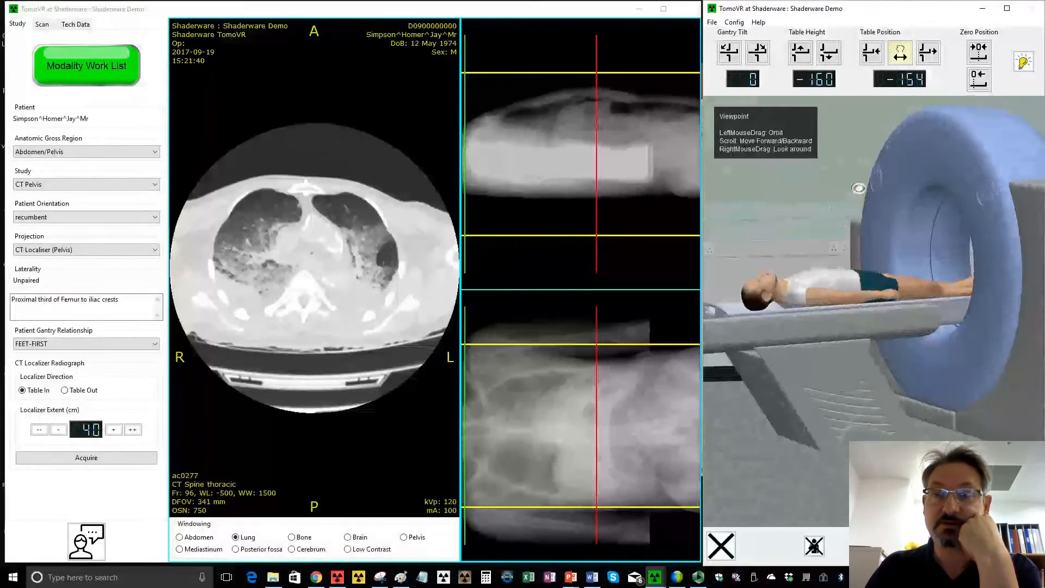
- Raise the table to height -60 and slide the patient further into the gantry to position 343
click(803, 53)
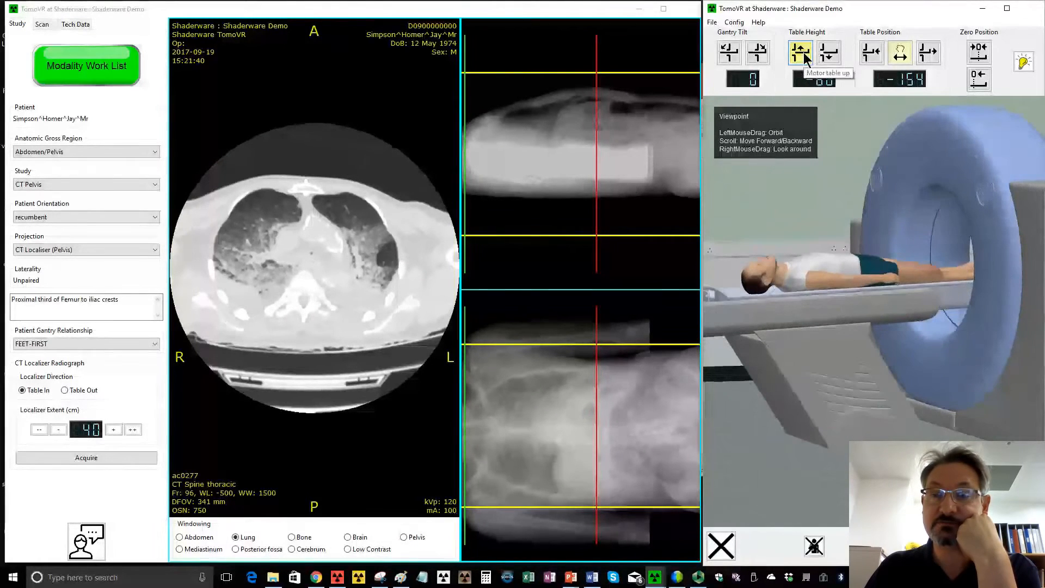
drag(906, 369, 930, 430)
drag(921, 311, 977, 271)
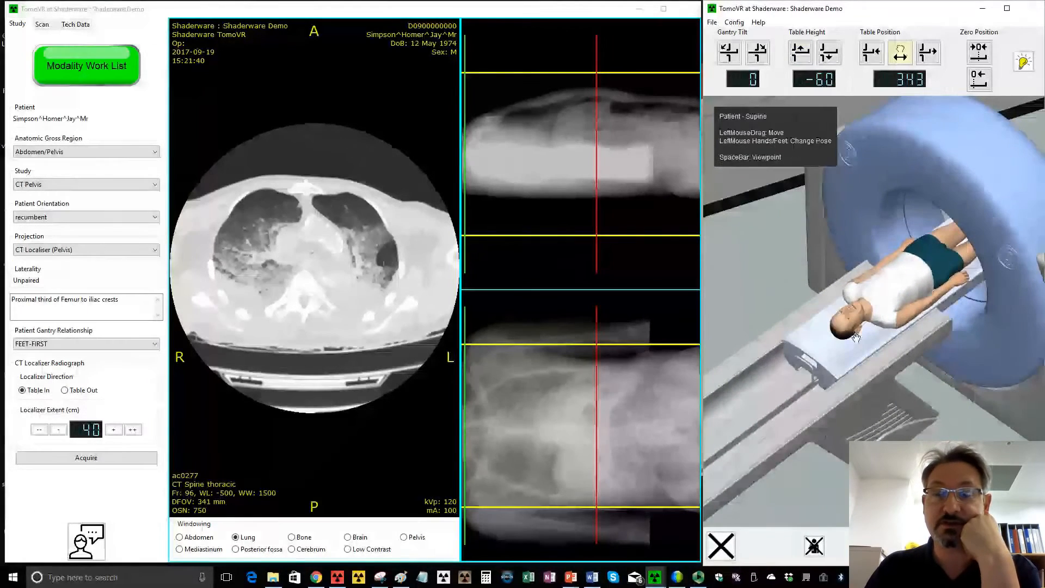
- Turn on the positioning pointer and raise the table to height 0
key(space)
drag(865, 175, 974, 192)
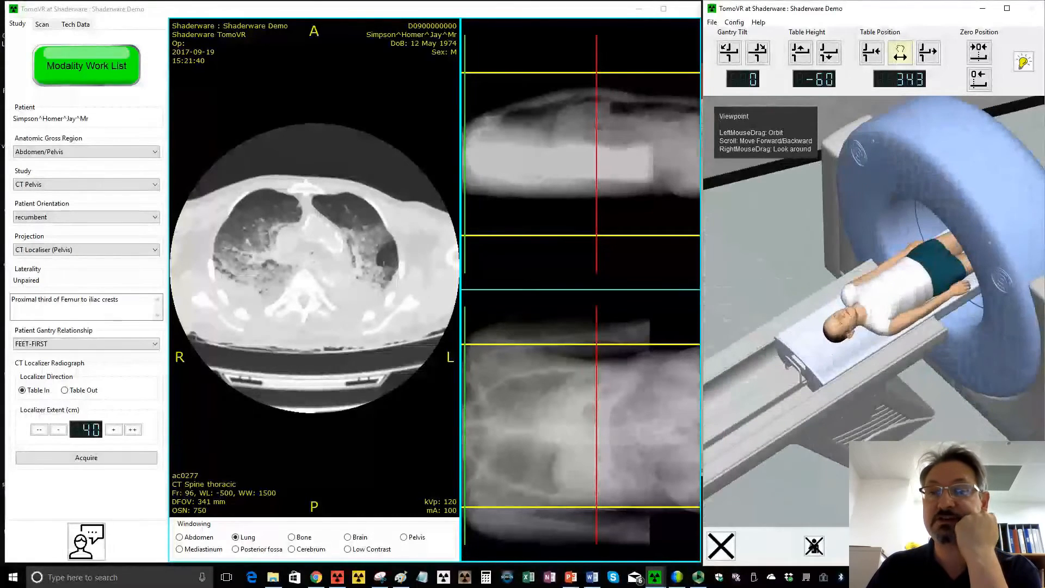
click(1024, 66)
drag(987, 385, 963, 249)
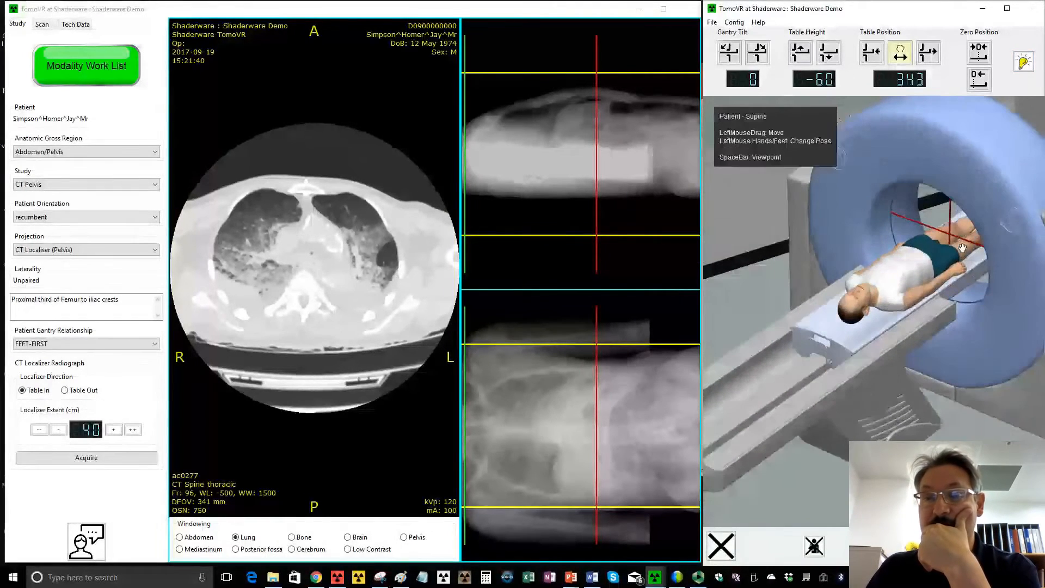
click(801, 53)
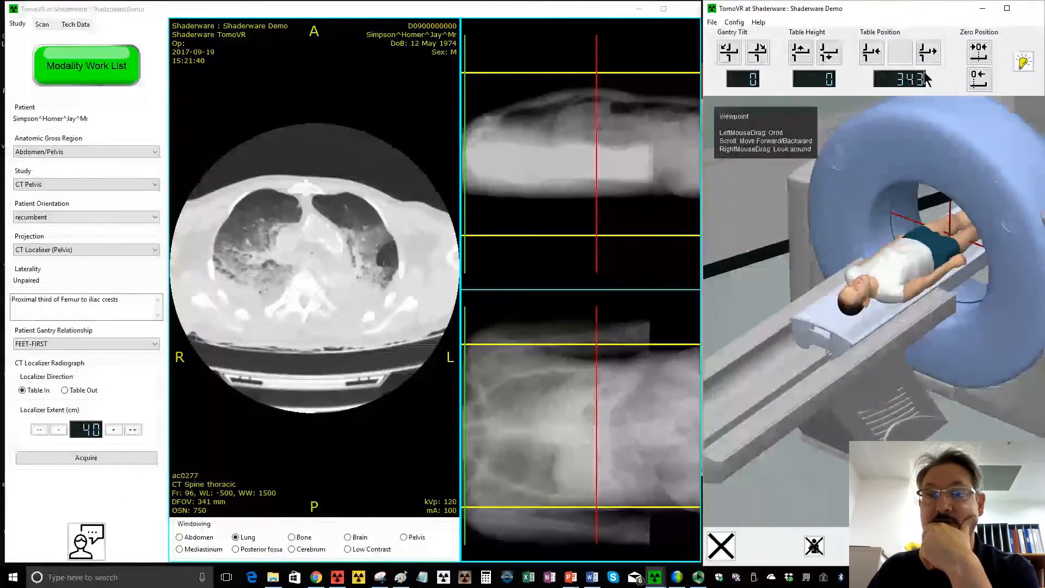
- Slide the table to position 412 and check the patient's centring against the red positioning lines from above and from the head end
drag(805, 289, 838, 299)
drag(885, 343, 892, 336)
key(space)
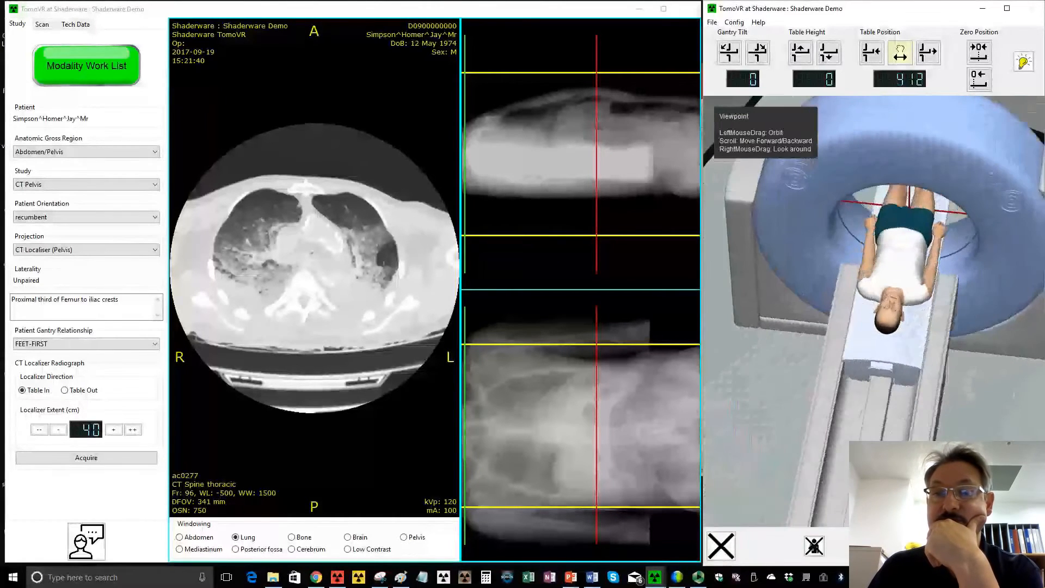
key(space)
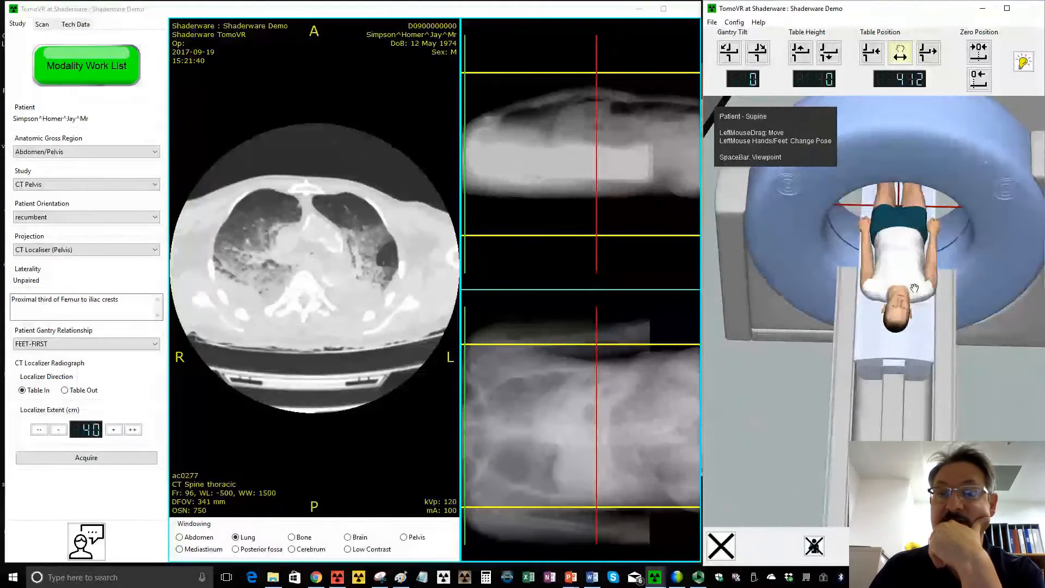
key(space)
drag(1004, 414, 1000, 367)
key(space)
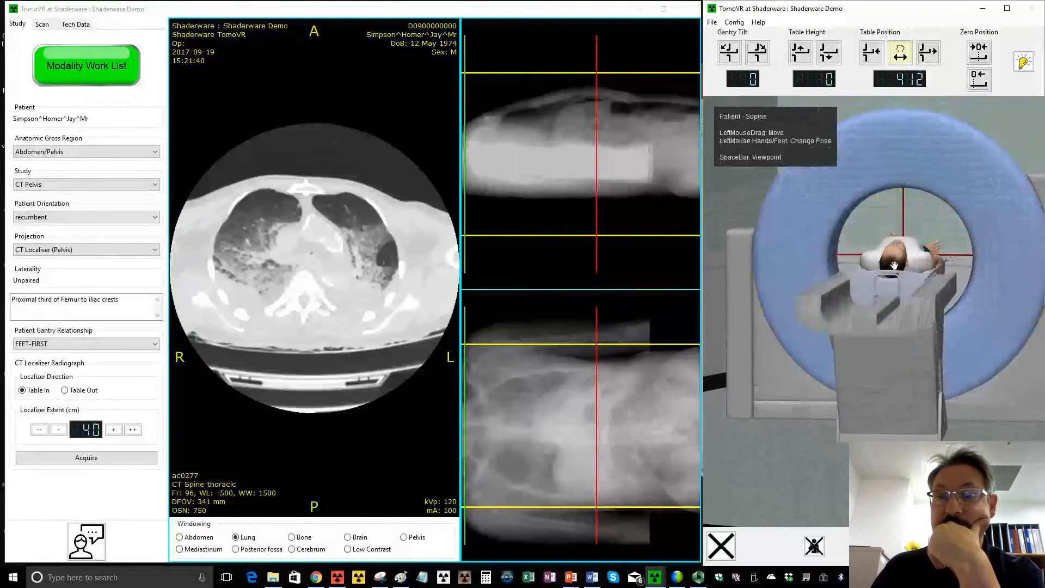
key(space)
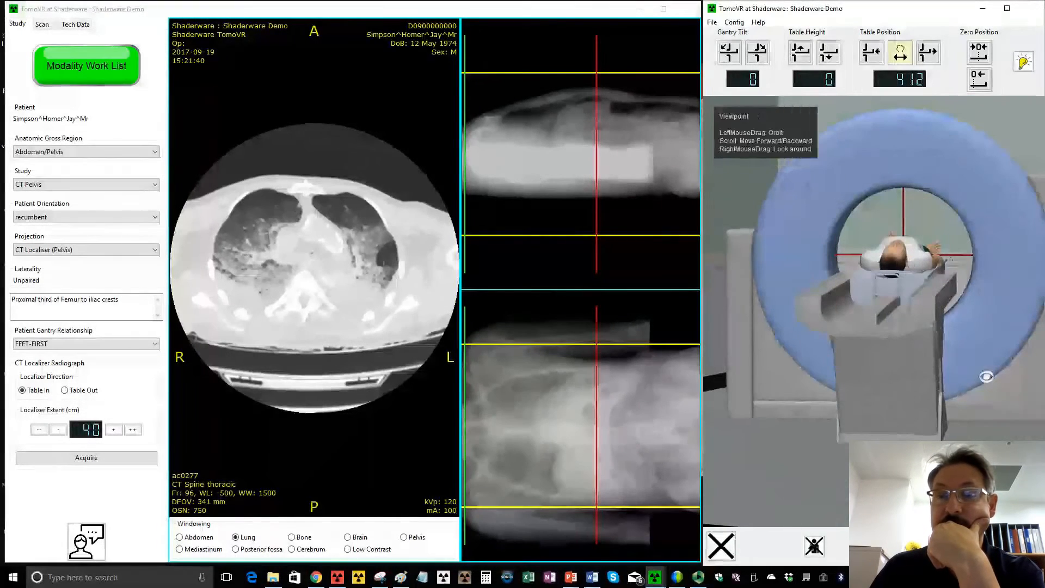
- Zero the table position for the scan start and turn off the positioning pointer
drag(988, 372, 987, 351)
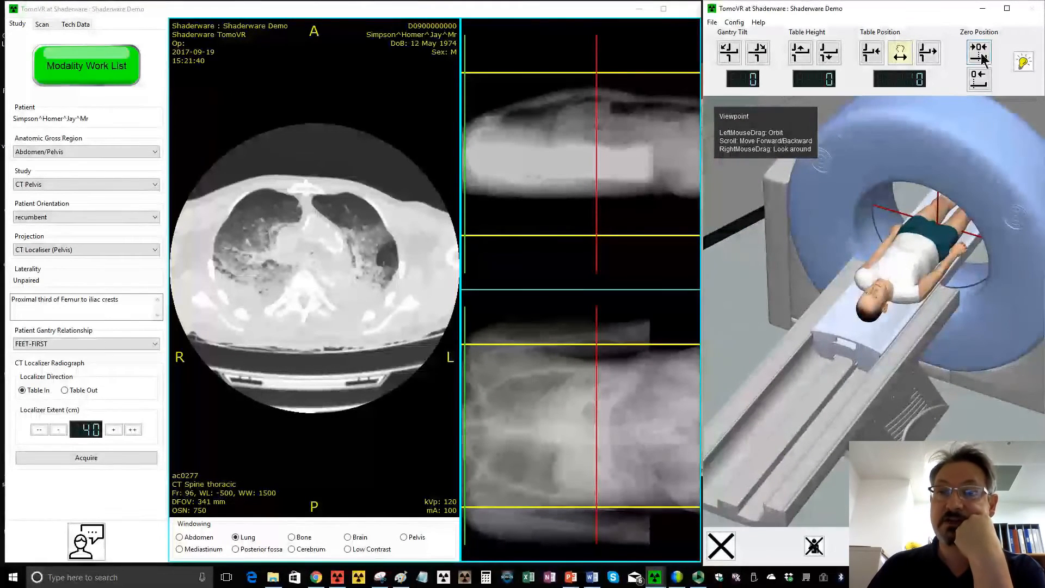
click(1024, 61)
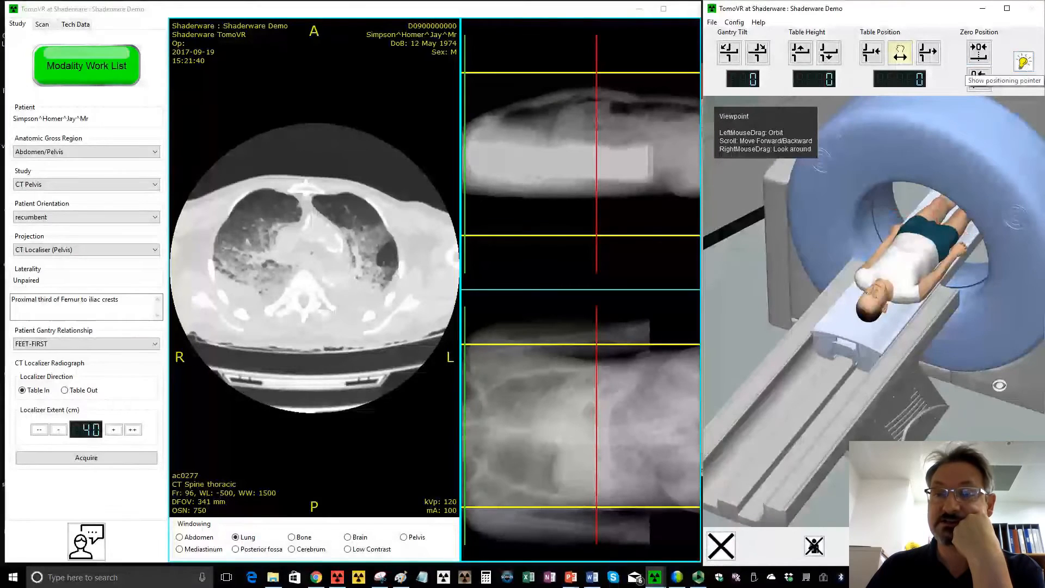
- Raise the patient's arms clear of the pelvis and acquire the 40 cm table-in localiser radiographs
drag(1000, 386, 952, 404)
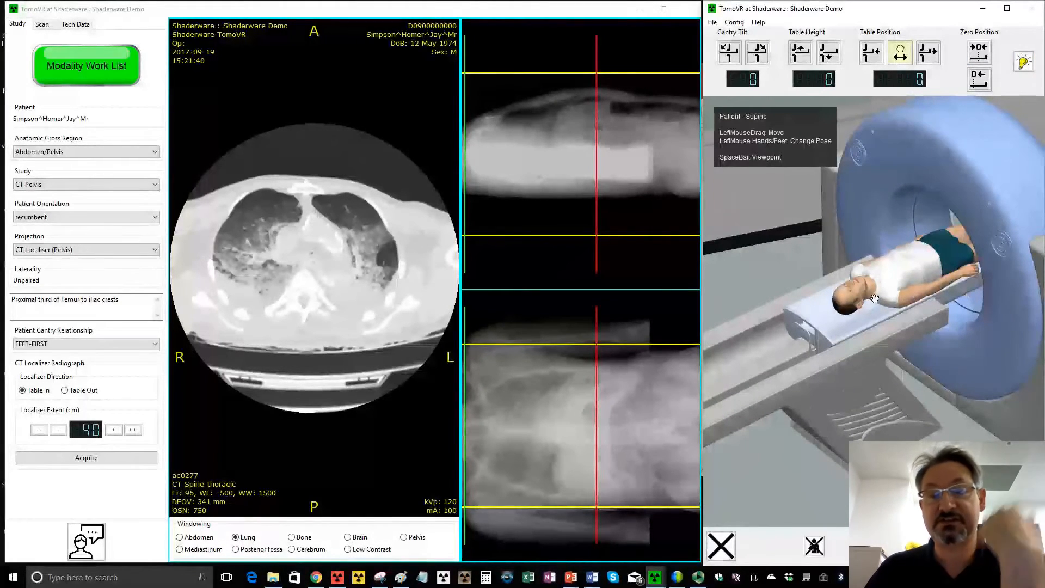
click(981, 278)
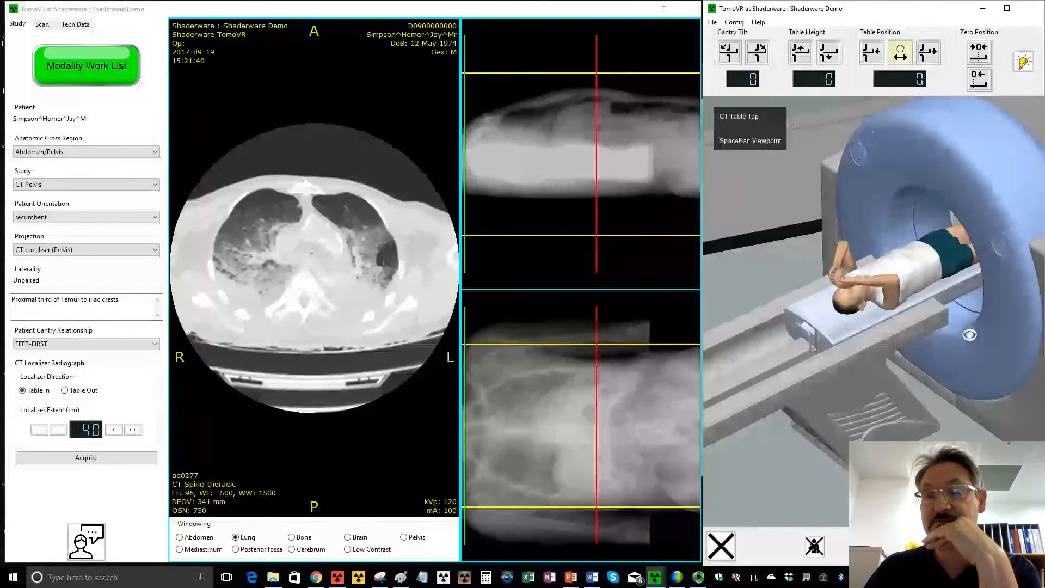
drag(839, 443, 794, 467)
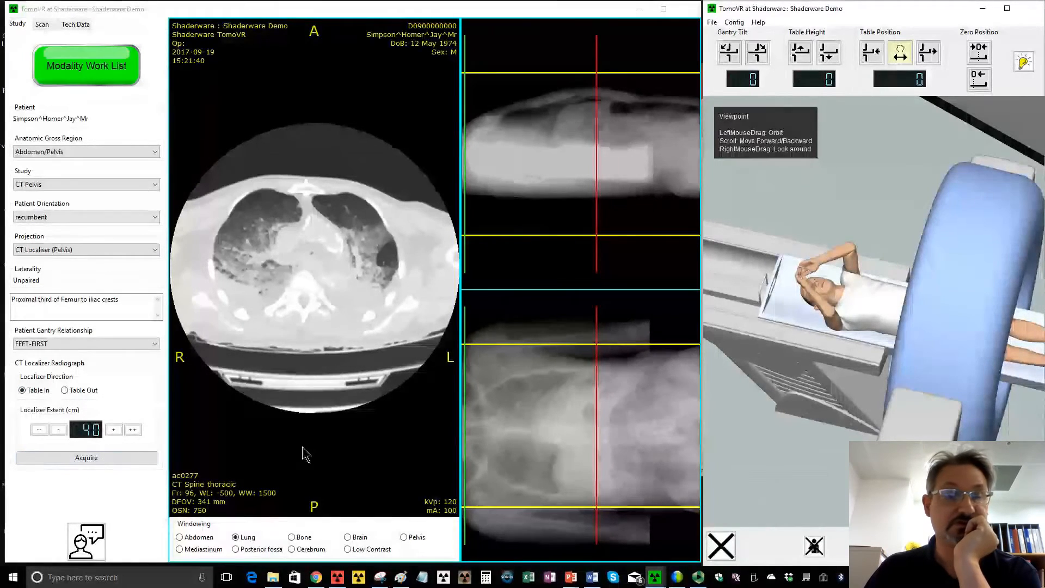
click(82, 457)
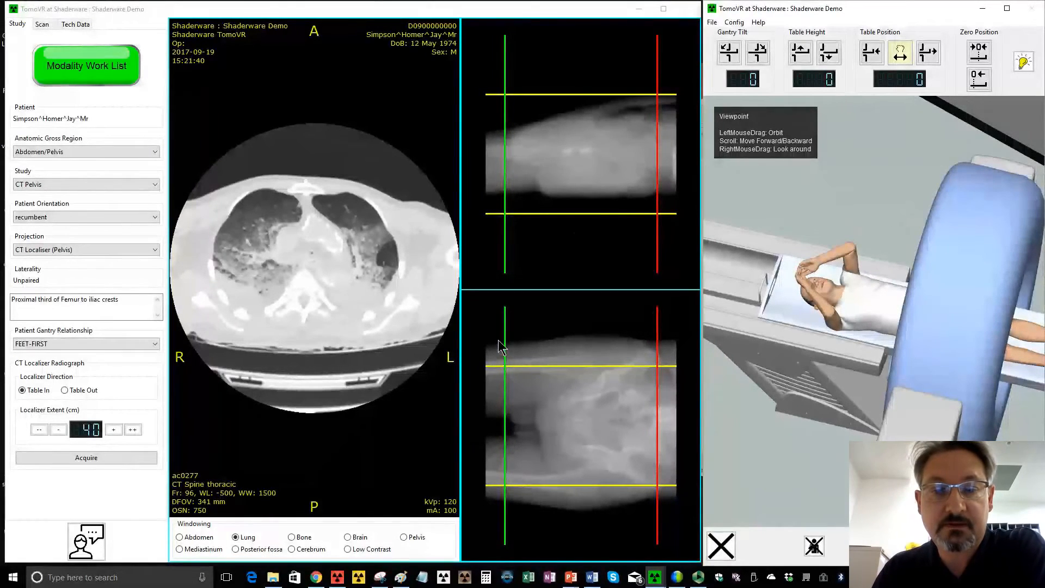
- Set the scan range from the upper femurs to the localiser's abdominal end, and widen the field of view to cover the full pelvis width
drag(513, 349, 553, 355)
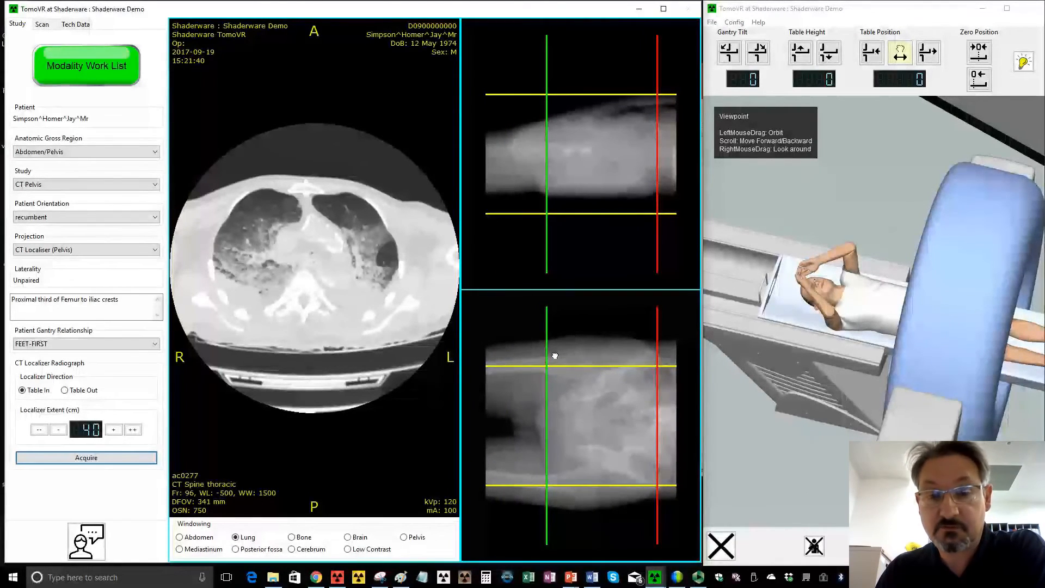
drag(555, 355, 560, 359)
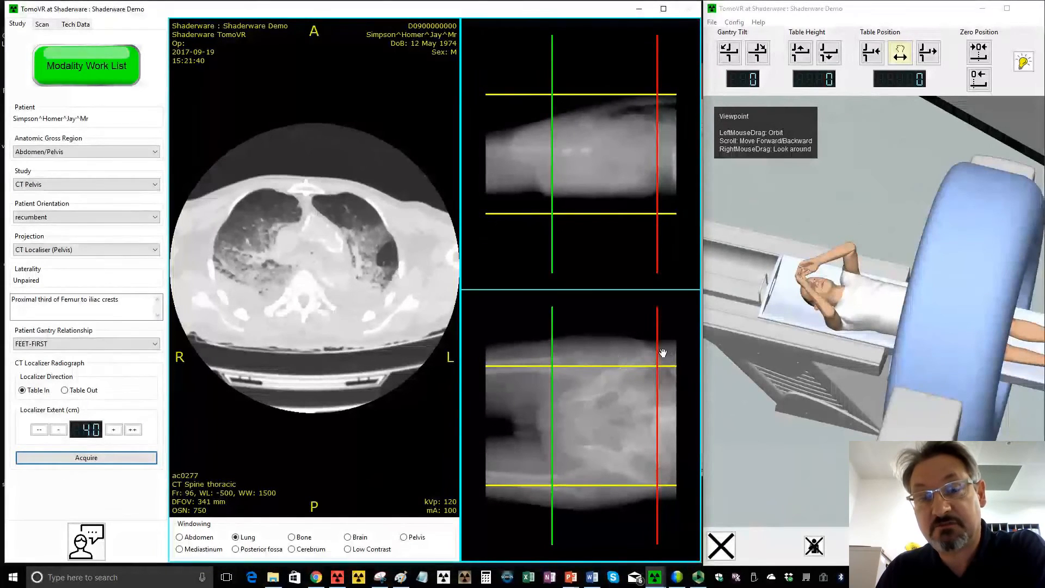
drag(665, 353, 686, 362)
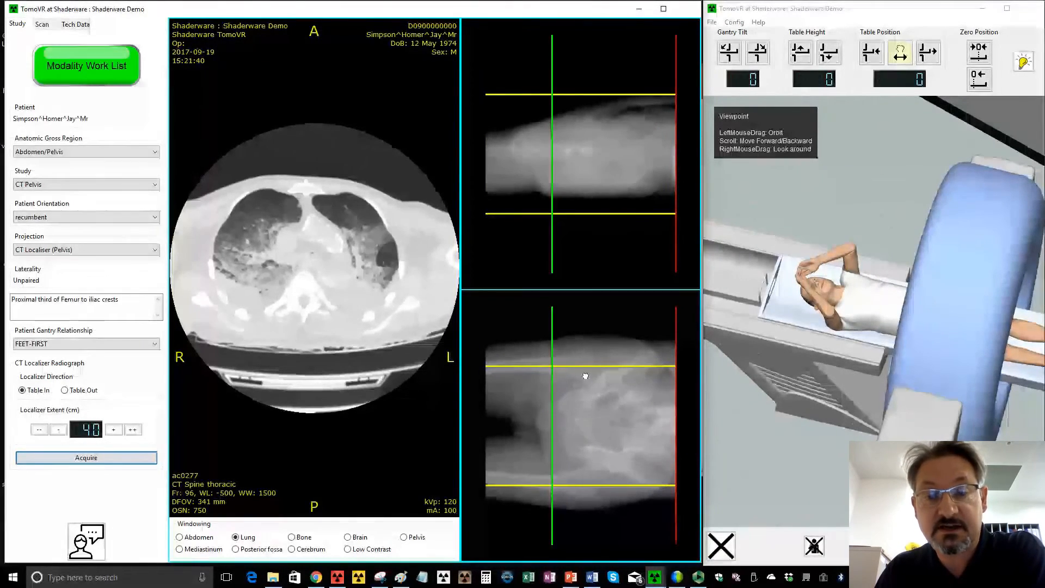
drag(585, 375, 588, 338)
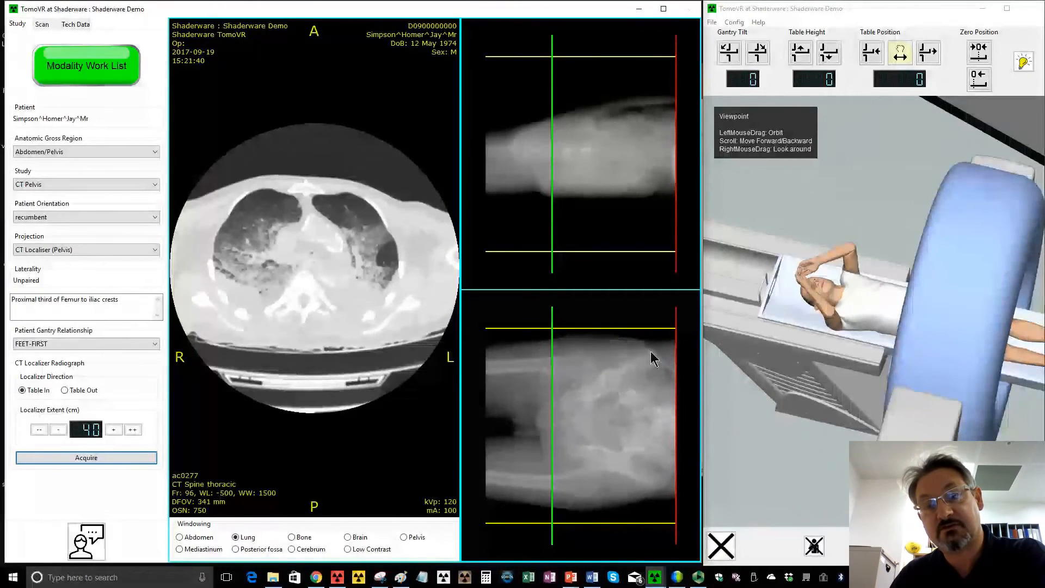
drag(620, 331, 626, 341)
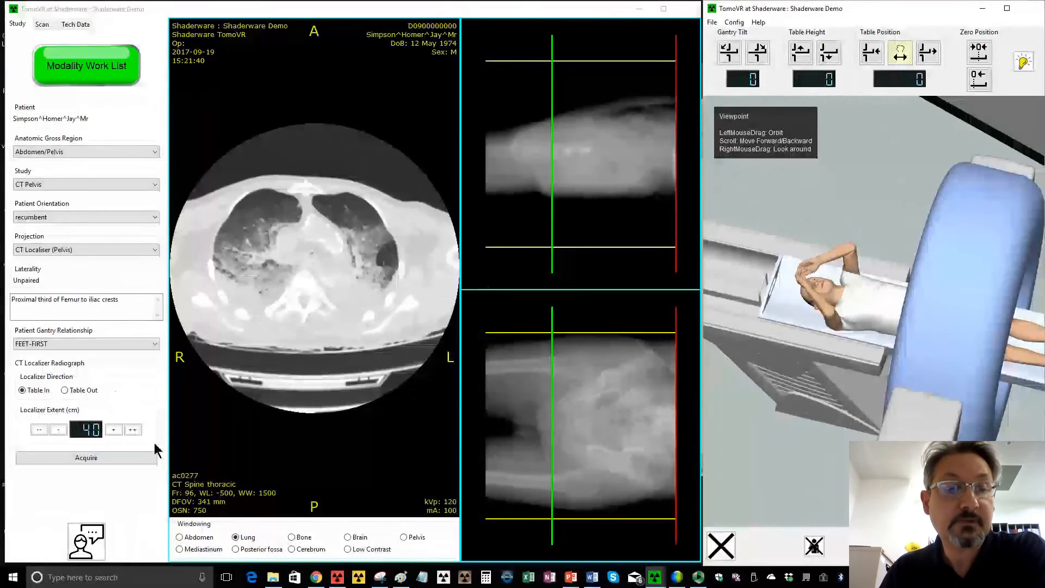
- Communicate with the patient and set the projection to CT Pelvis
click(86, 537)
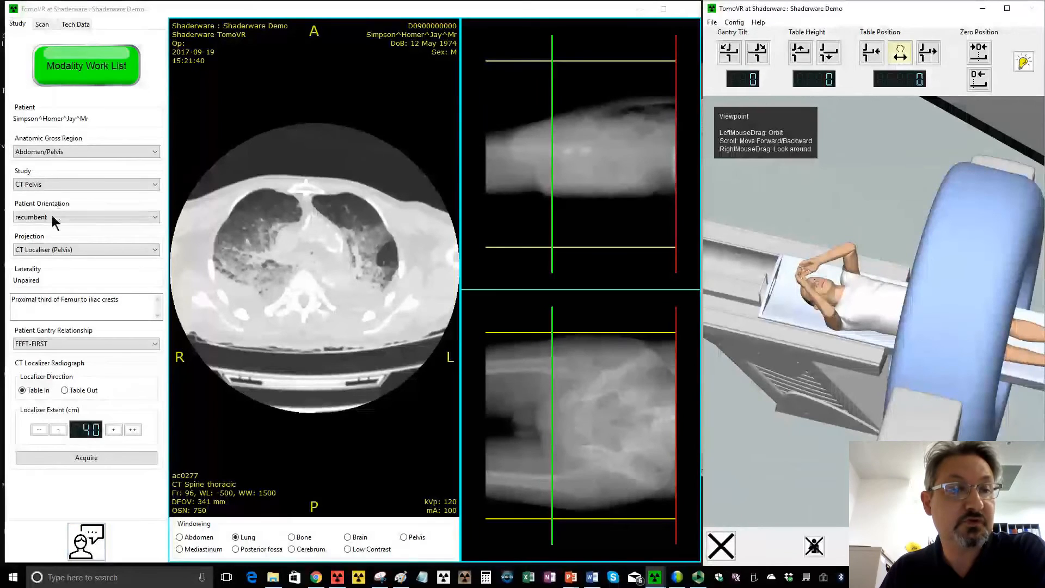
click(53, 248)
click(48, 276)
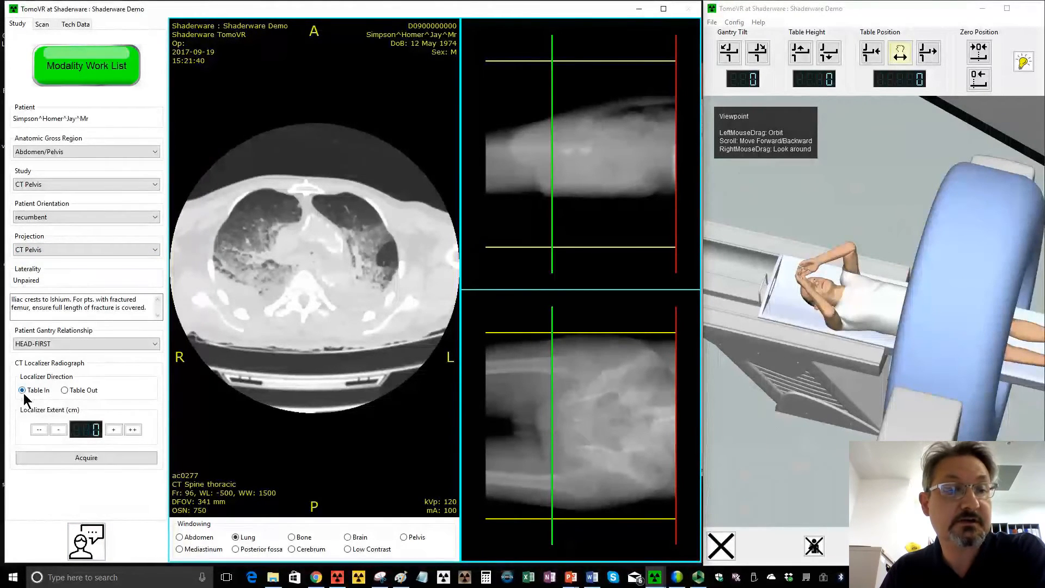
- Move the table to the planned start, acquire the CT Pelvis scan, and display its images with the Bone window
click(48, 25)
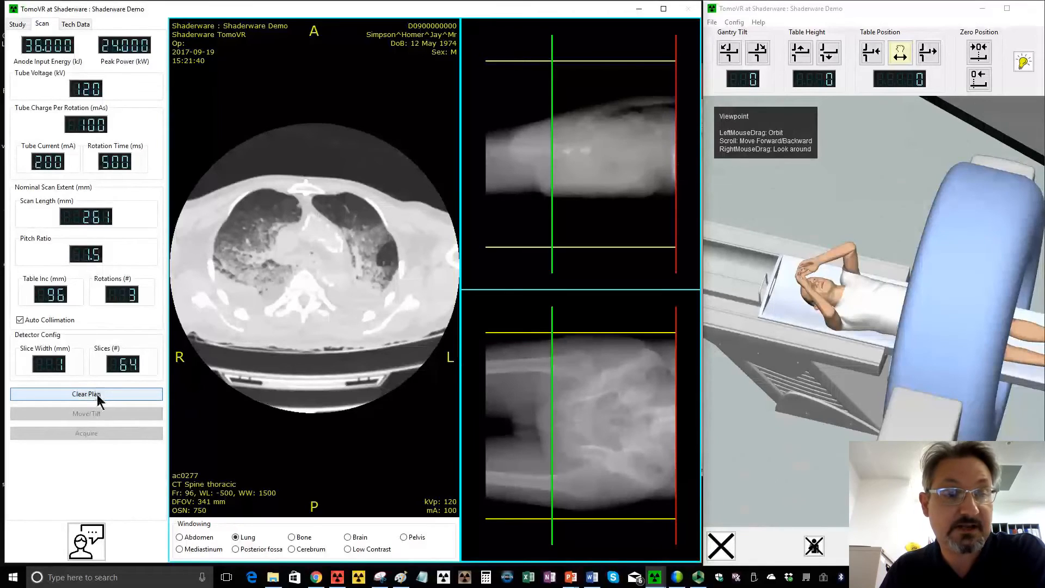
click(97, 395)
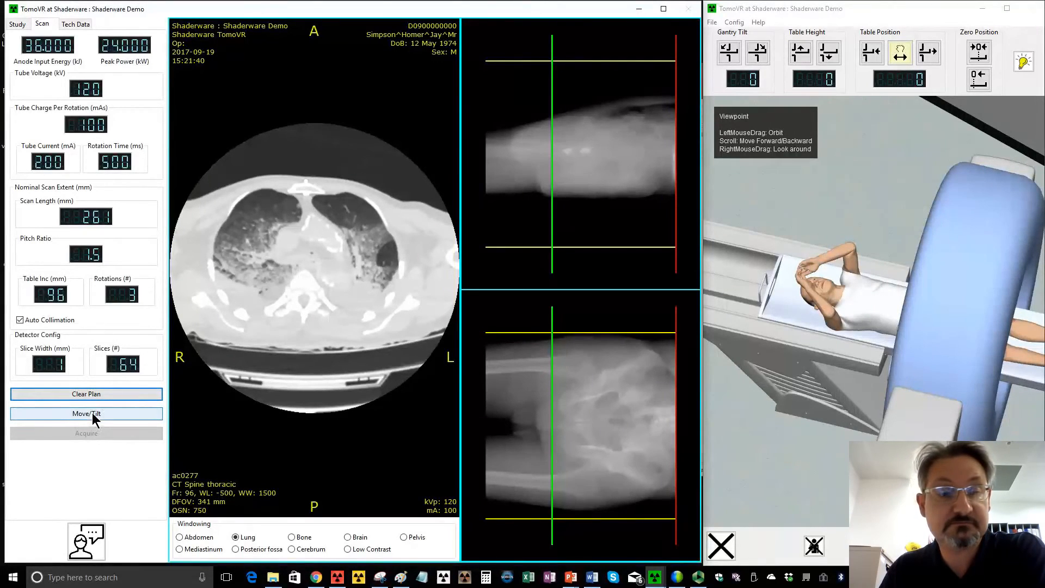
click(93, 414)
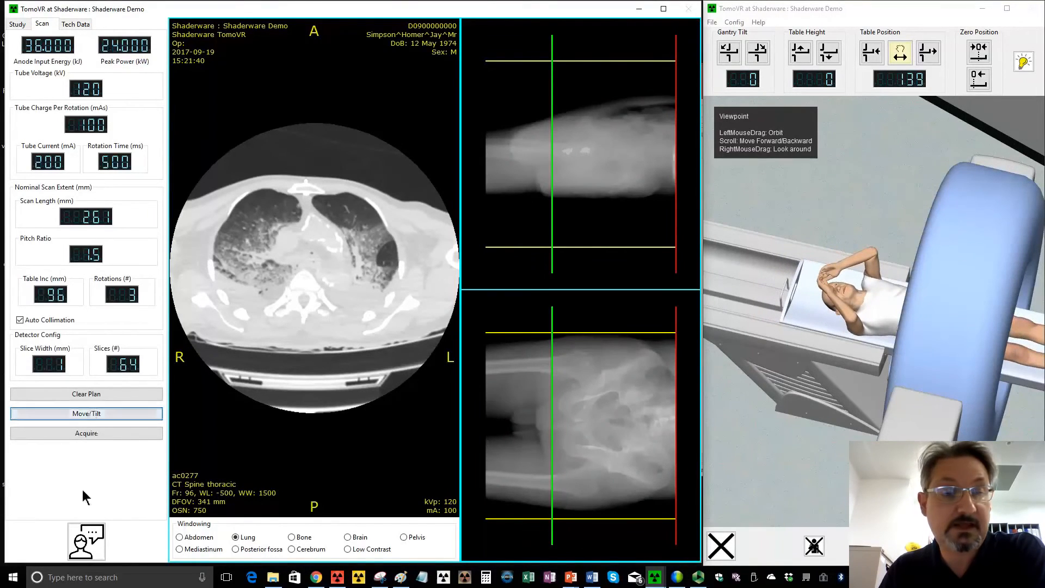
click(93, 435)
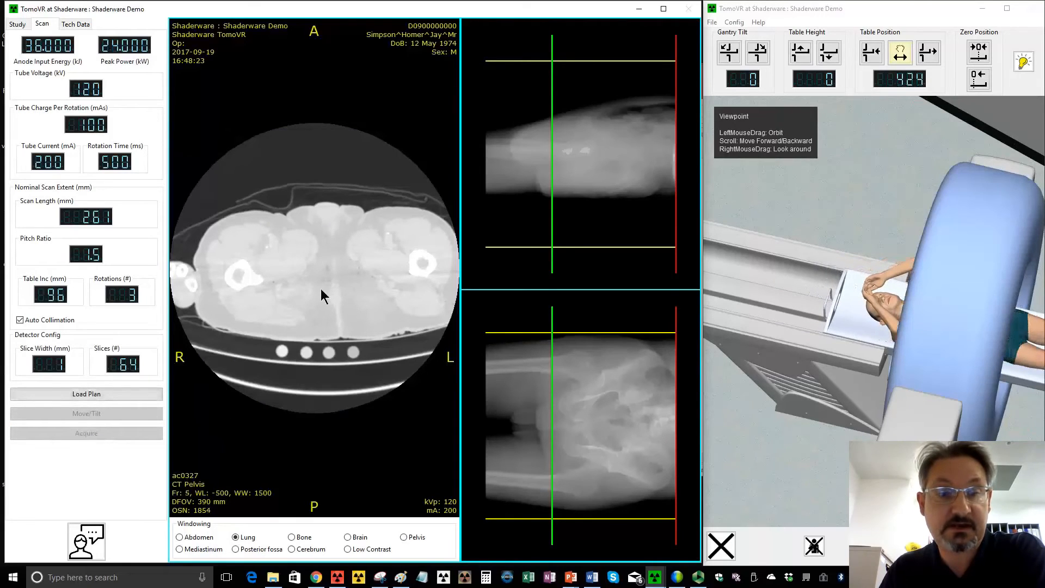
click(292, 538)
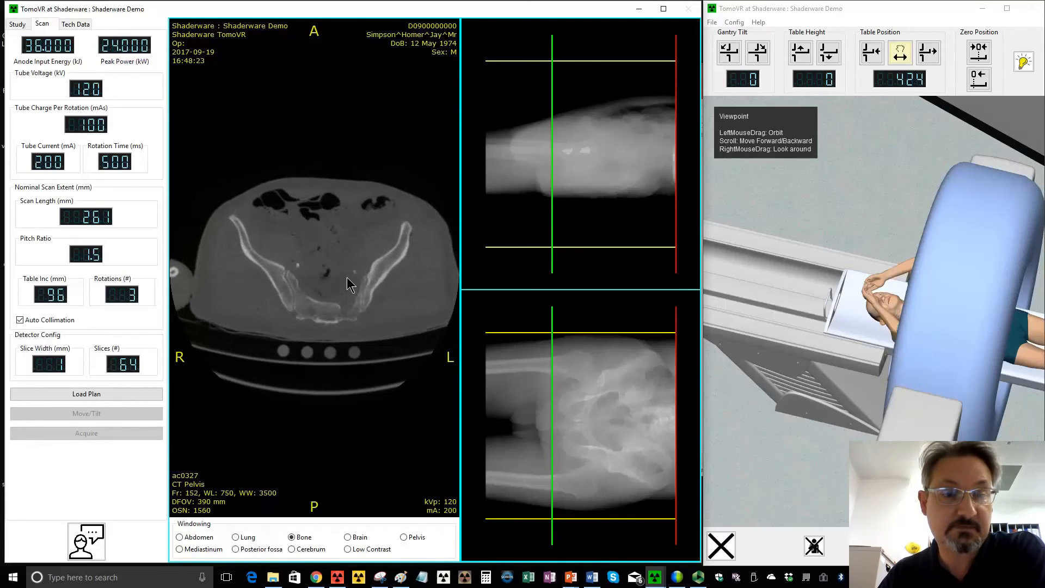
- Communicate with the patient, and bring the table out of the gantry to position -1170 and down to height -160
click(79, 540)
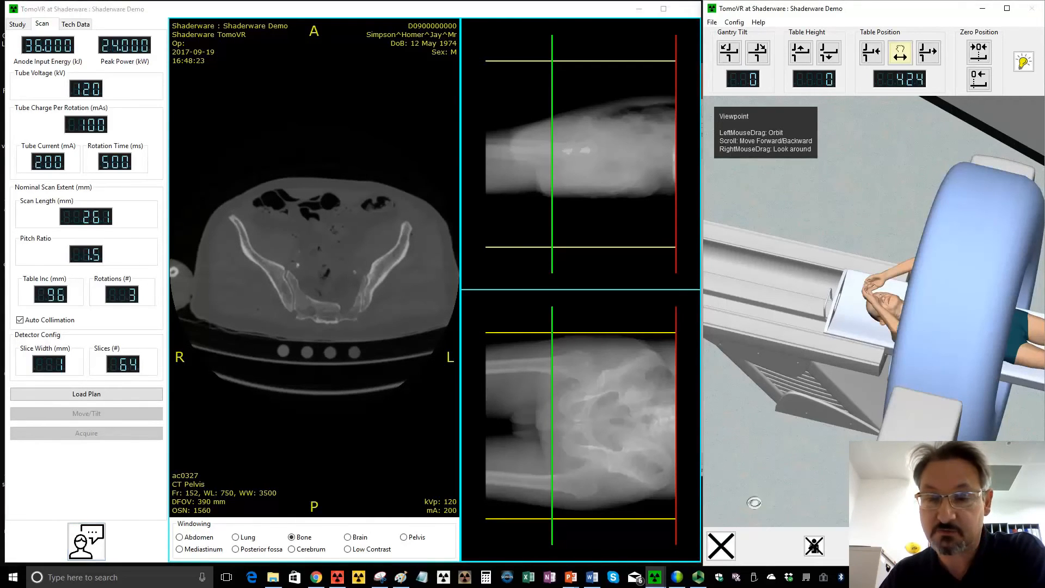
drag(777, 490, 837, 502)
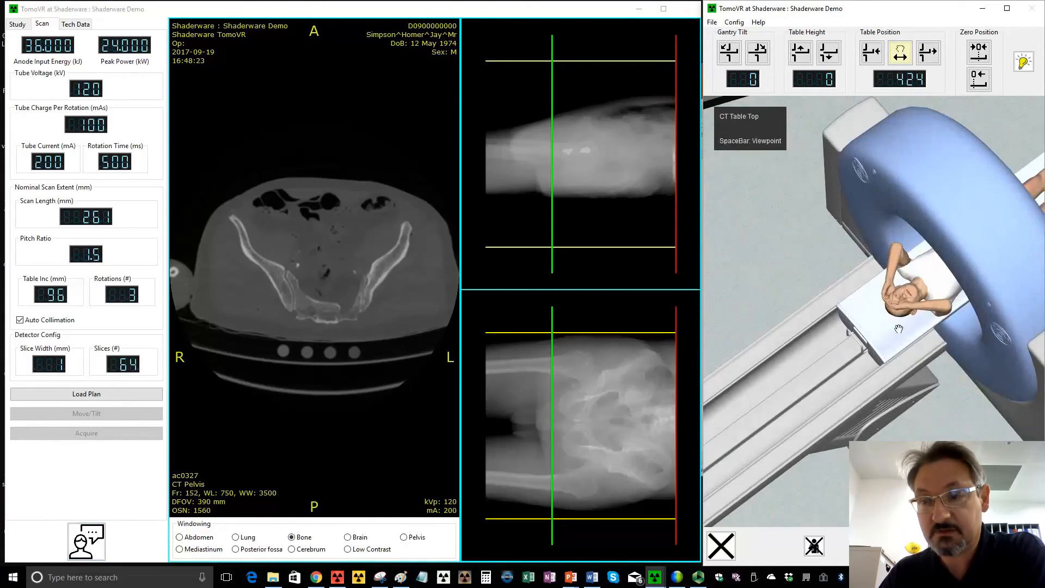
drag(903, 315, 730, 520)
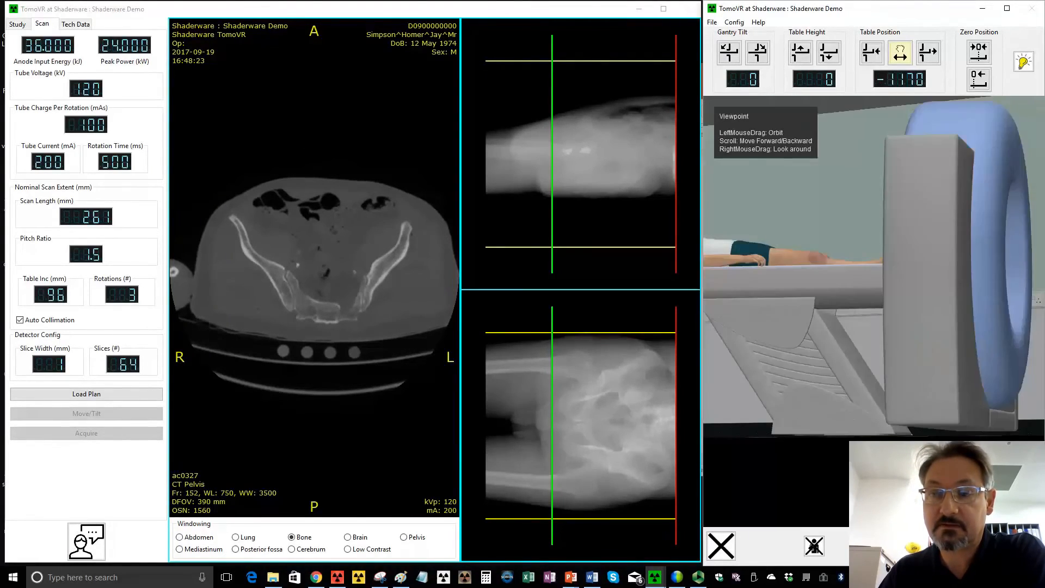
drag(771, 251, 929, 230)
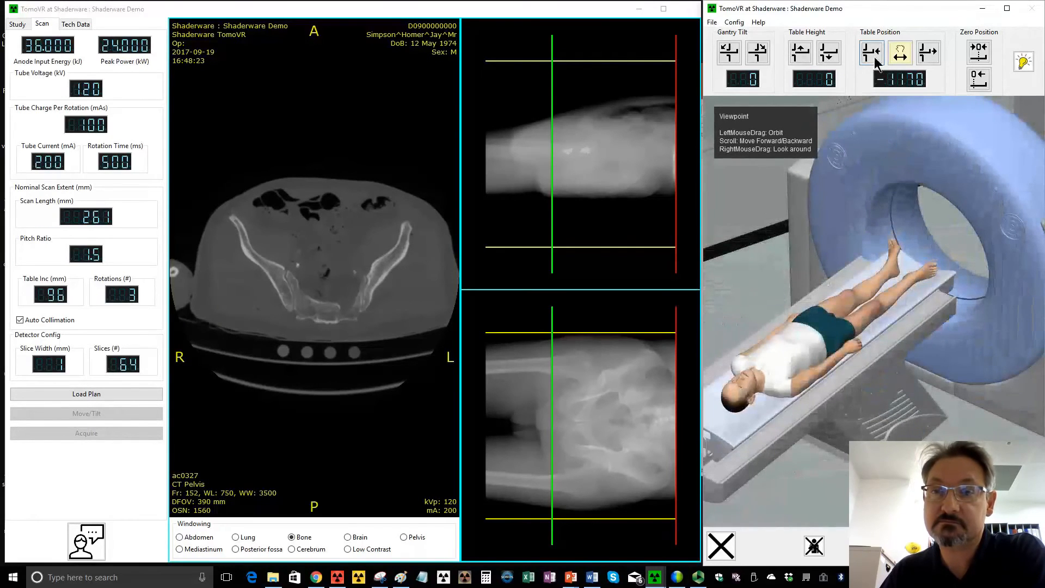
click(834, 58)
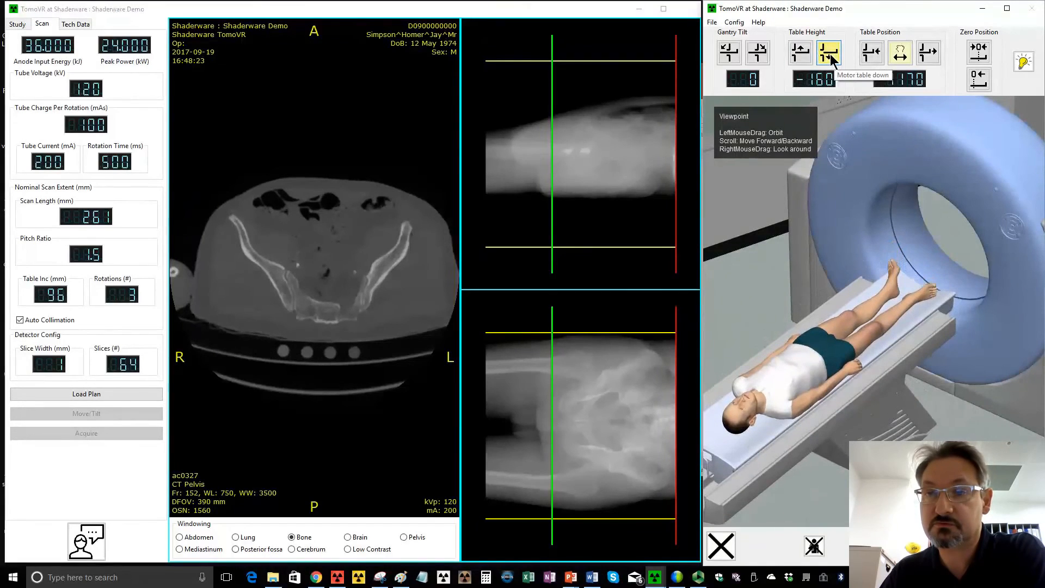
- Take the patient off the lowered table and dismiss them from the scan room
drag(891, 344, 834, 342)
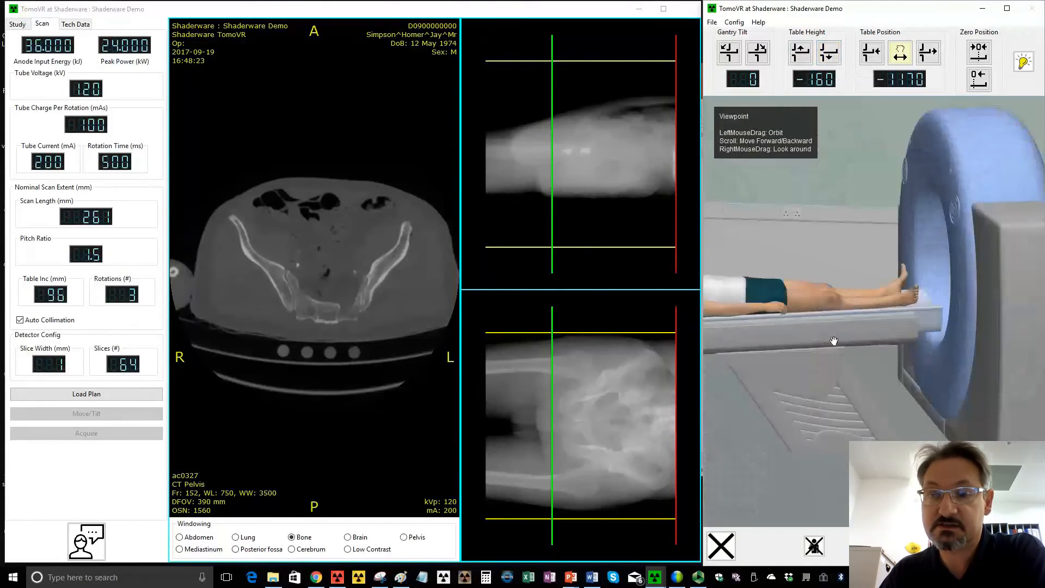
drag(788, 301, 700, 338)
drag(827, 427, 909, 474)
drag(832, 482, 1002, 466)
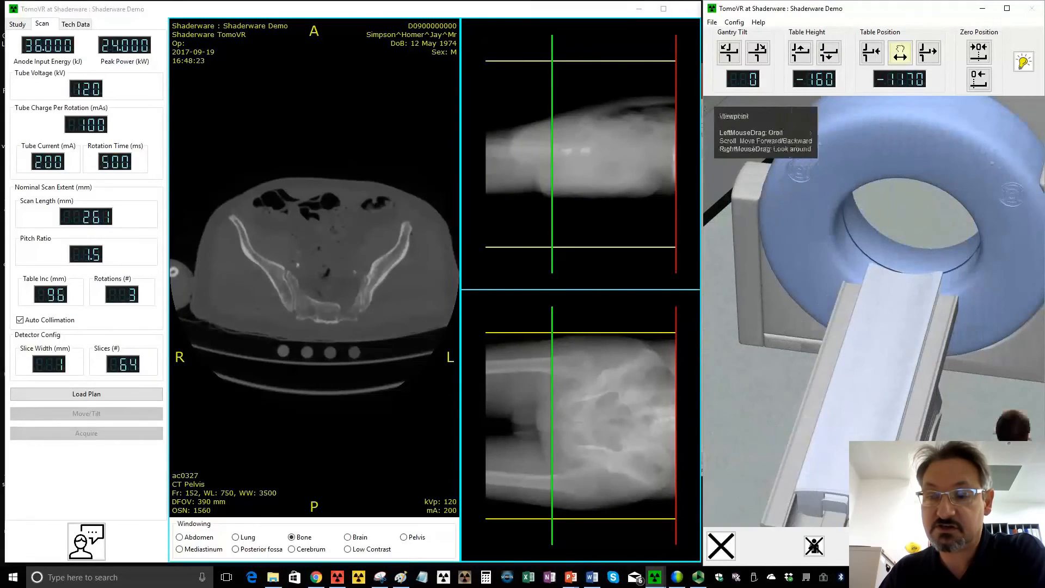
click(811, 546)
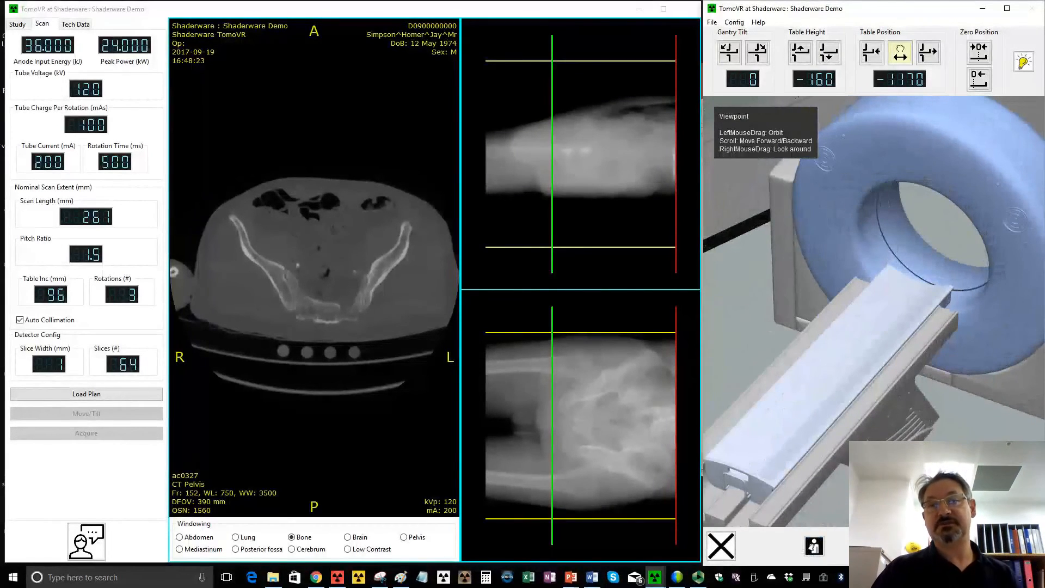